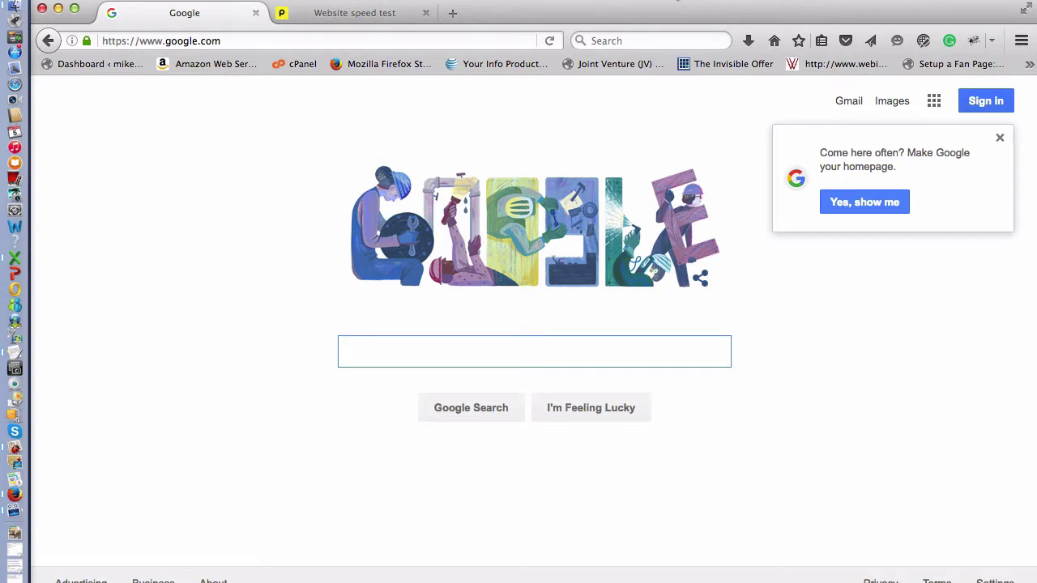
- Replace the Google address with infoproductearningsclub.com and load the site
{"action": "left_click", "coordinate": [177, 41]}
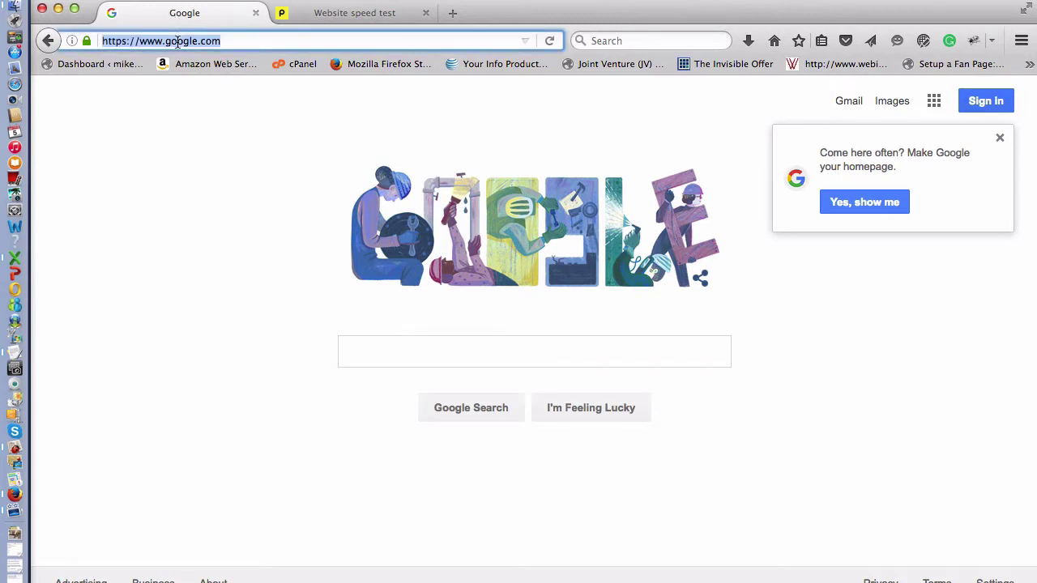
{"action": "type", "text": "http://infoproductearningsclub.com/"}
{"action": "key", "text": "Return"}
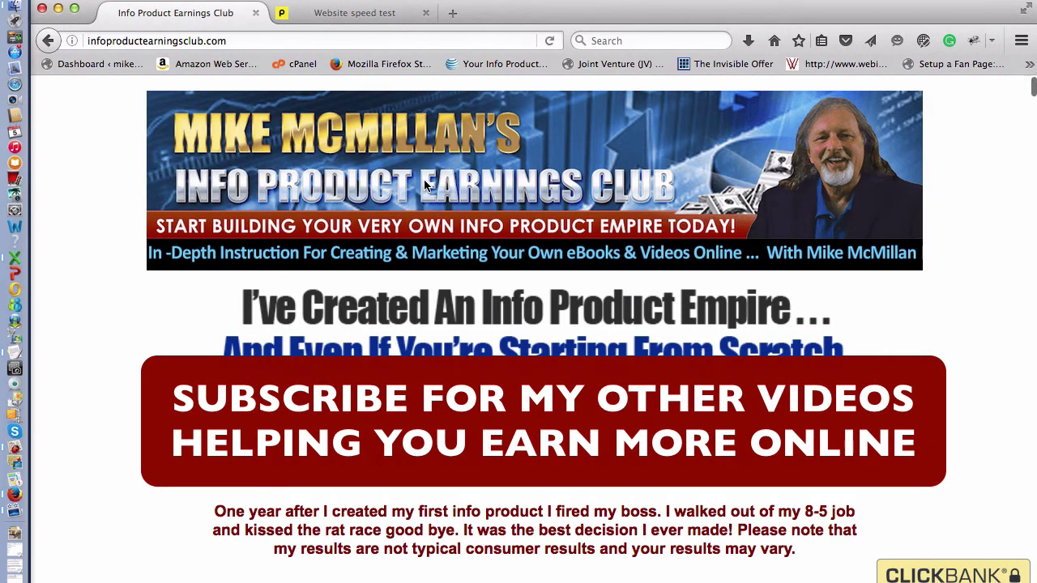
- Scroll down through the long sales page and back up
{"action": "scroll", "coordinate": [424, 186], "scroll_direction": "down", "scroll_amount": 10}
{"action": "scroll", "coordinate": [423, 186], "scroll_direction": "down", "scroll_amount": 20}
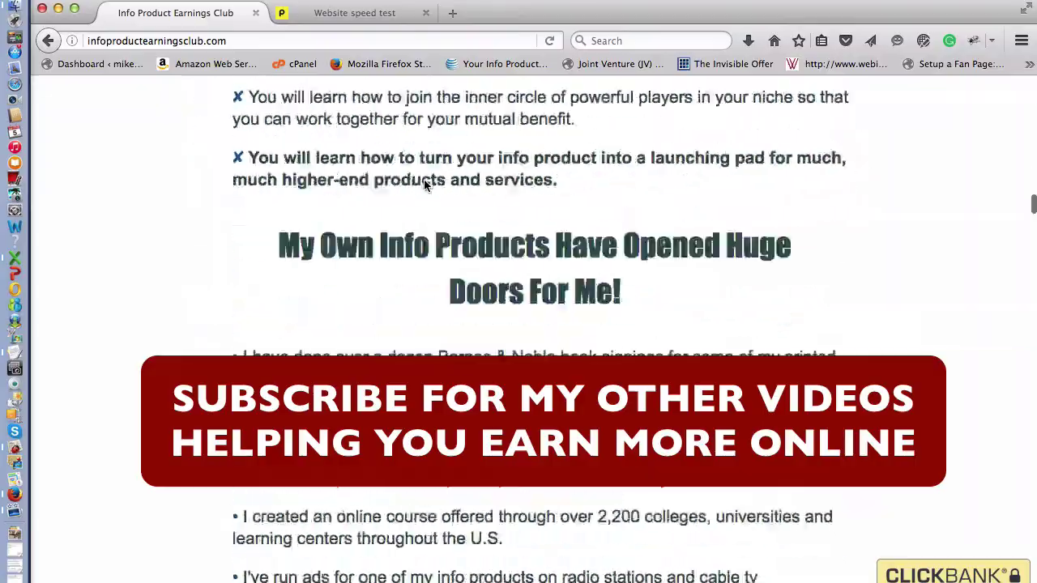
{"action": "scroll", "coordinate": [423, 184], "scroll_direction": "down", "scroll_amount": 20}
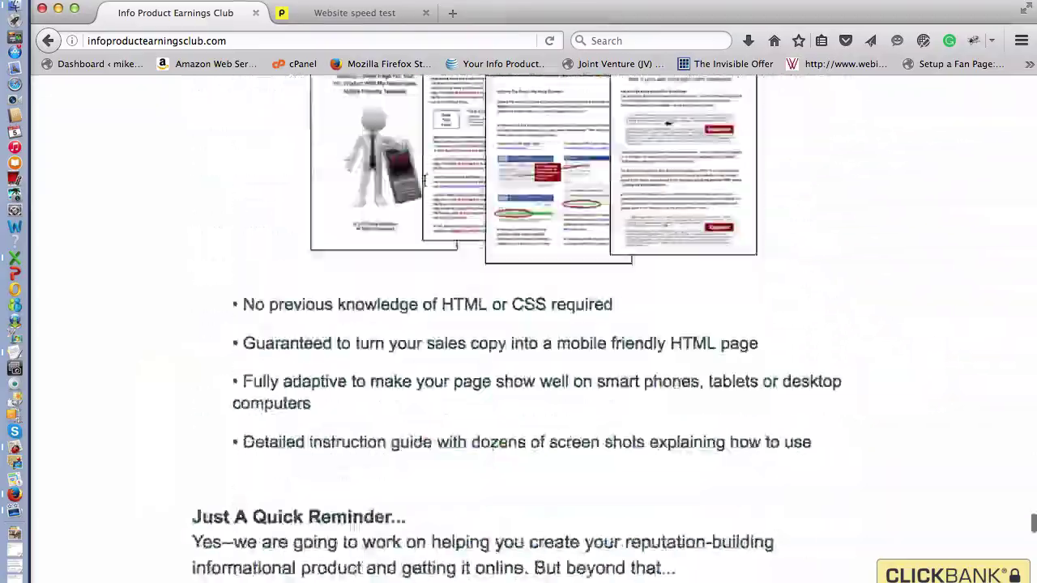
{"action": "scroll", "coordinate": [425, 184], "scroll_direction": "up", "scroll_amount": 20}
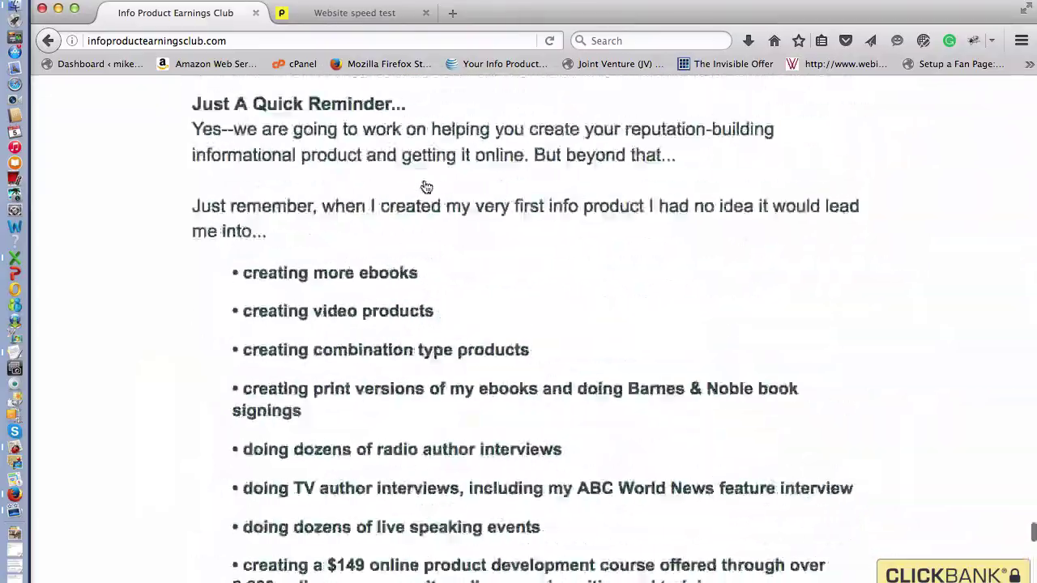
{"action": "scroll", "coordinate": [427, 187], "scroll_direction": "up", "scroll_amount": 20}
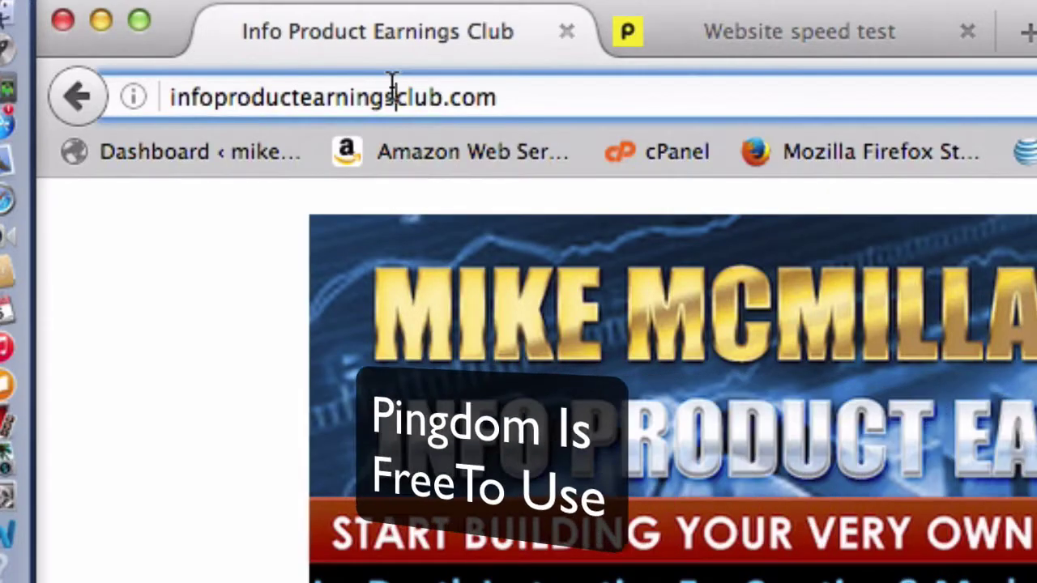
- Paste infoproductearningsclub.com into Pingdom's URL field, test from New York City, and start
{"action": "left_click", "coordinate": [391, 86]}
{"action": "key", "text": "super+c"}
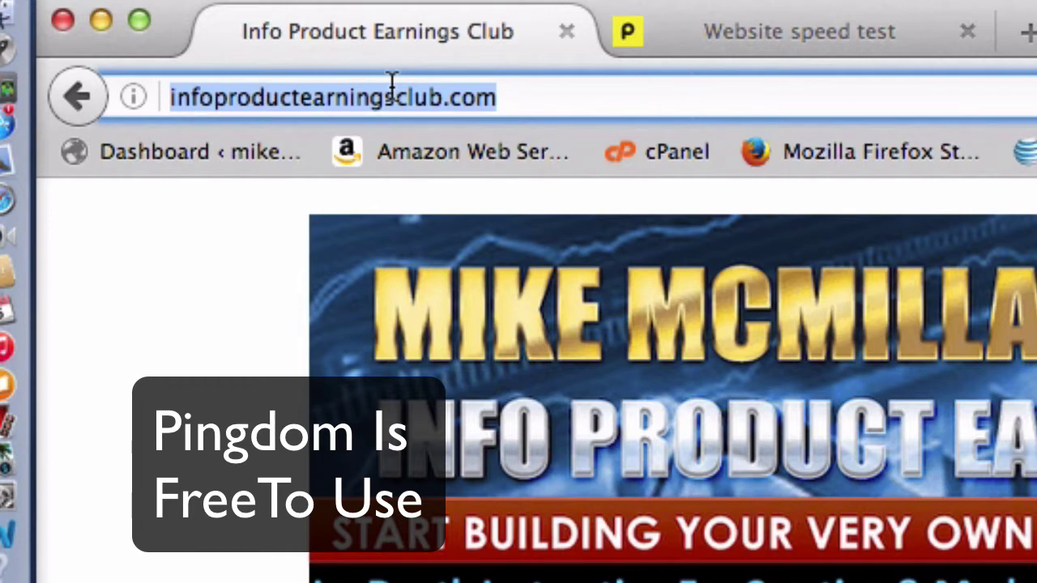
{"action": "left_click", "coordinate": [714, 32]}
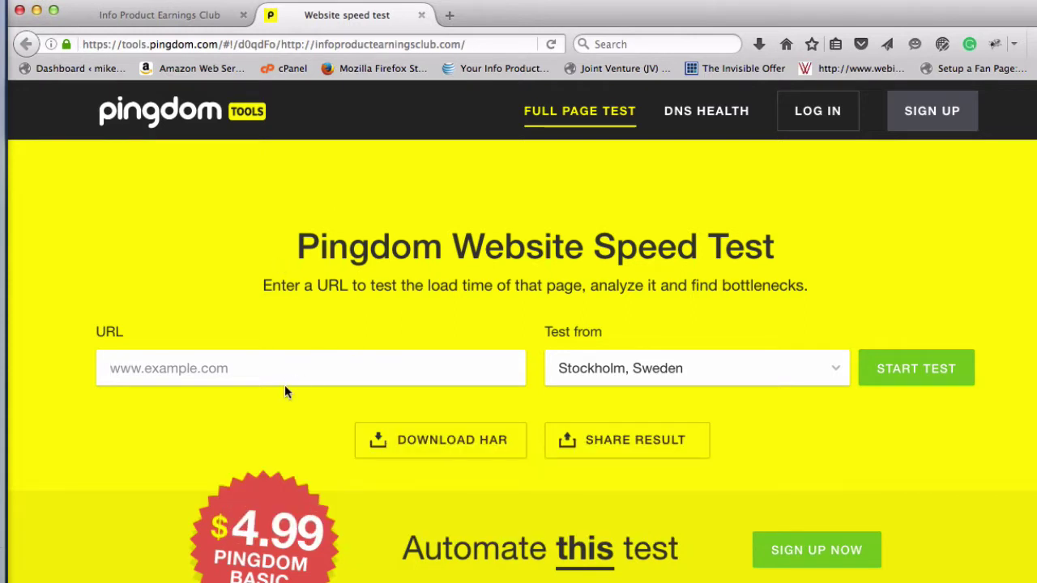
{"action": "key", "text": "super+v"}
{"action": "left_click", "coordinate": [172, 394]}
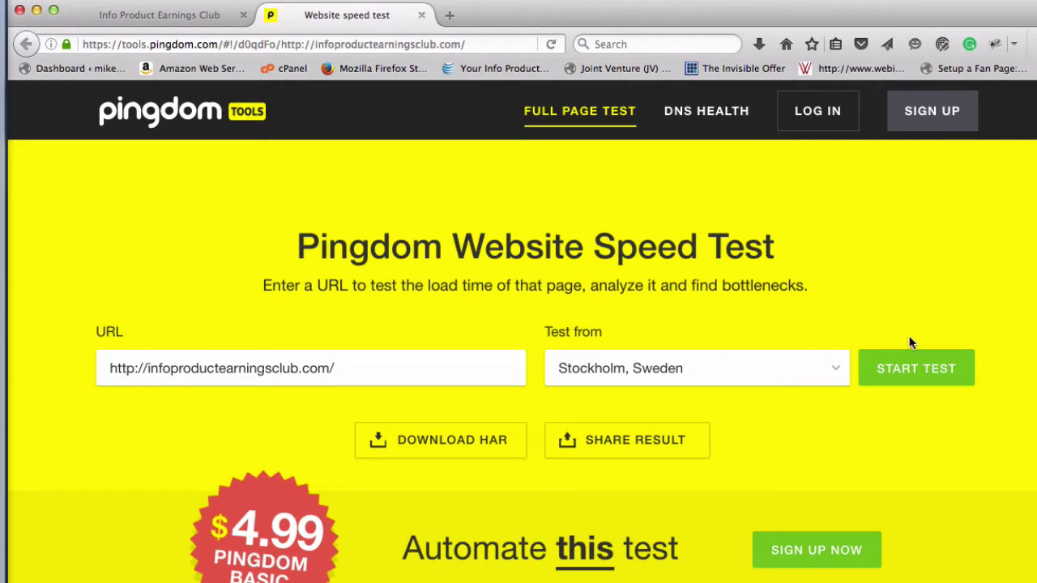
{"action": "left_click", "coordinate": [839, 371]}
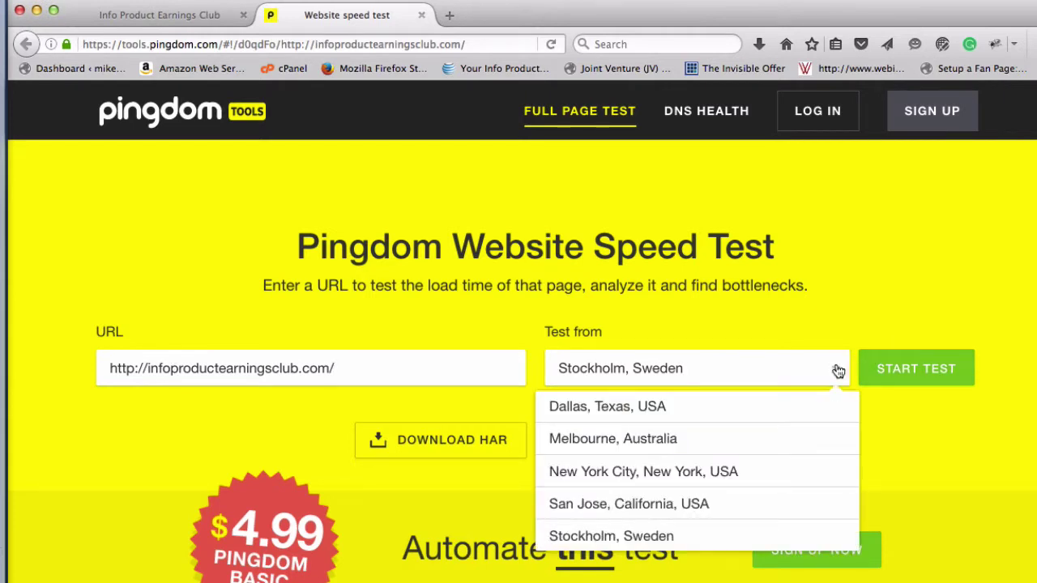
{"action": "left_click", "coordinate": [723, 473]}
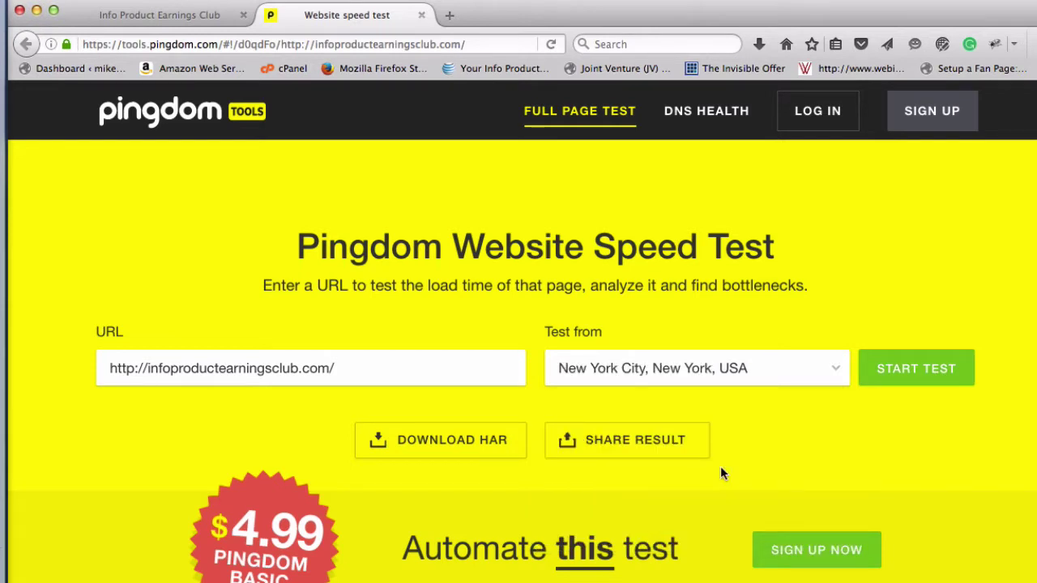
{"action": "left_click", "coordinate": [907, 373]}
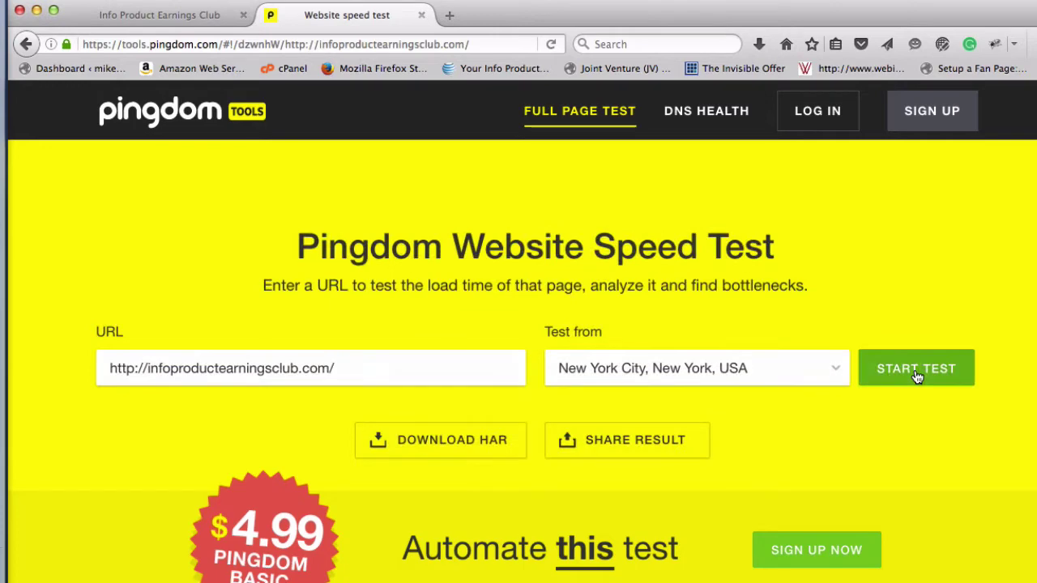
- Close the free trial popup and highlight the 784 ms load time in the summary
{"action": "scroll", "coordinate": [917, 378], "scroll_direction": "down", "scroll_amount": 5}
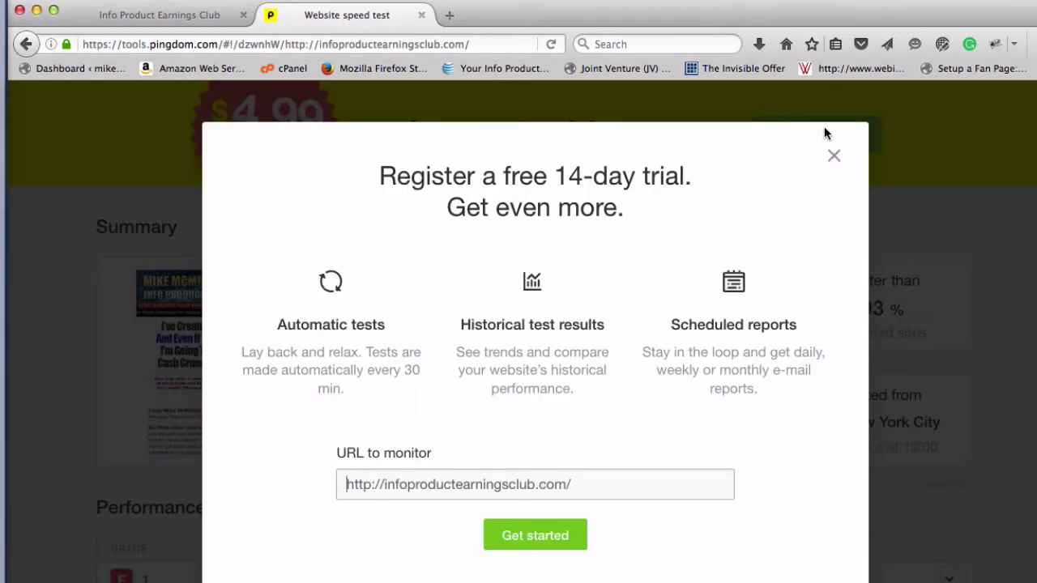
{"action": "left_click", "coordinate": [835, 158]}
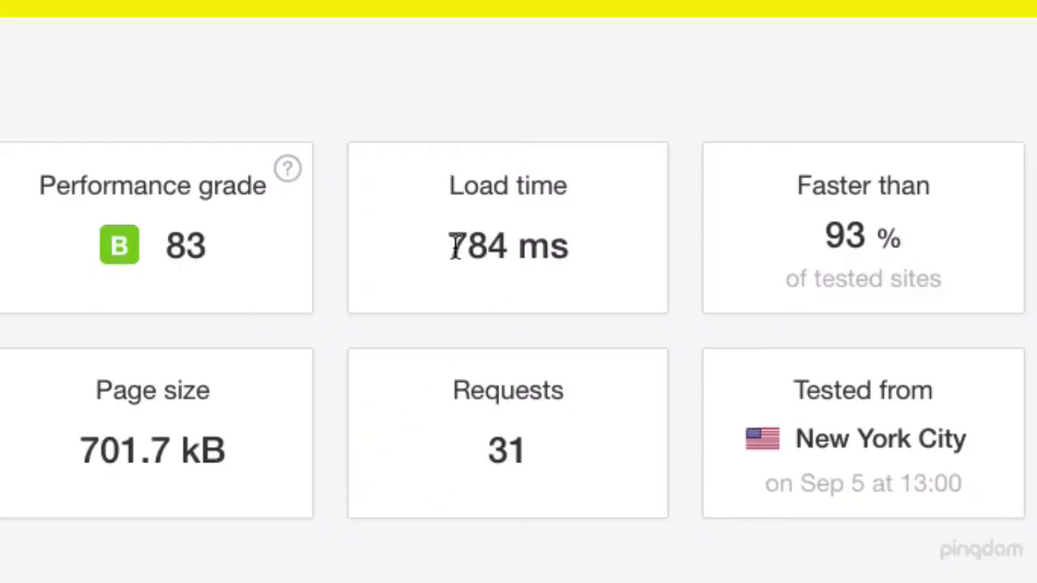
{"action": "left_click_drag", "start_coordinate": [452, 248], "coordinate": [521, 247]}
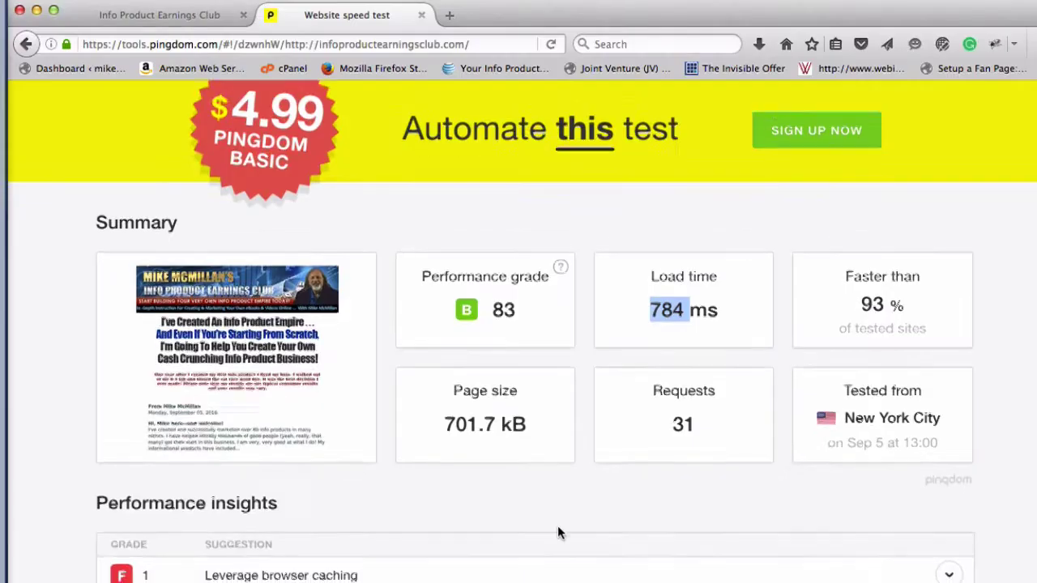
- Scroll to the Content size by content type table and zoom in on images' 86.9% share
{"action": "scroll", "coordinate": [557, 525], "scroll_direction": "down", "scroll_amount": 4}
{"action": "scroll", "coordinate": [558, 527], "scroll_direction": "down", "scroll_amount": 10}
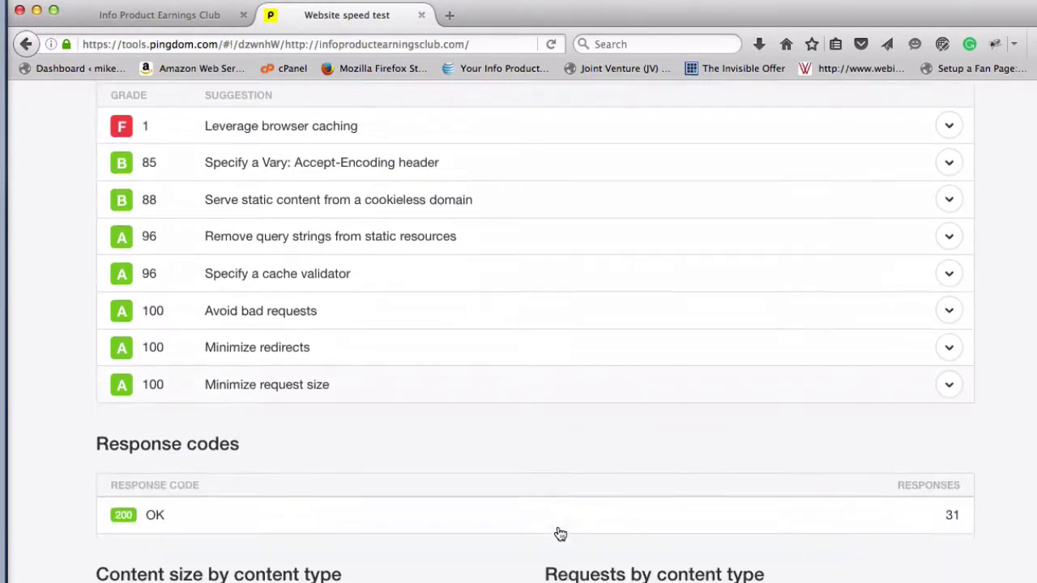
{"action": "scroll", "coordinate": [558, 528], "scroll_direction": "down", "scroll_amount": 15}
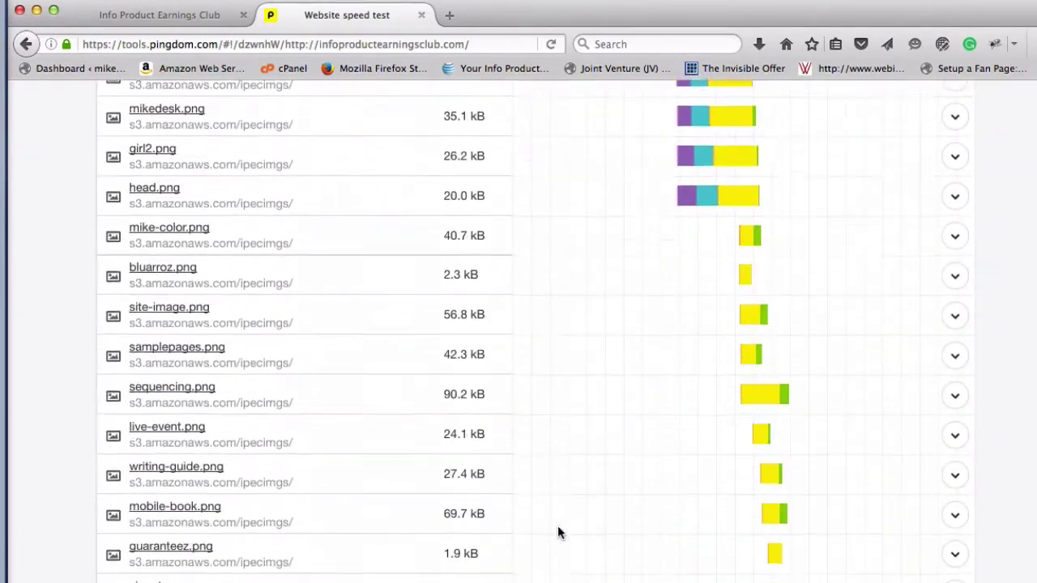
{"action": "scroll", "coordinate": [558, 531], "scroll_direction": "up", "scroll_amount": 10}
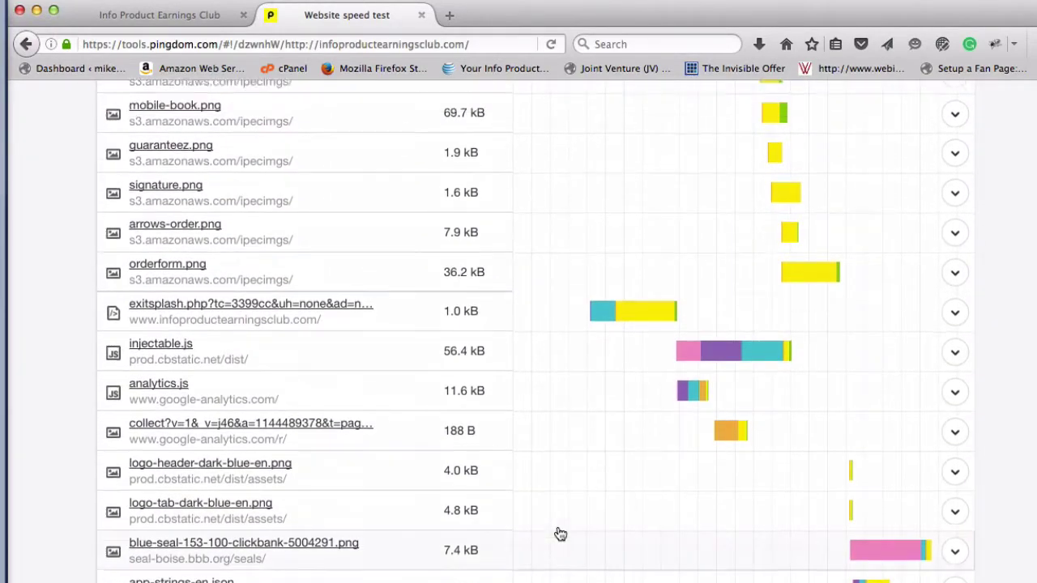
{"action": "scroll", "coordinate": [559, 532], "scroll_direction": "up", "scroll_amount": 15}
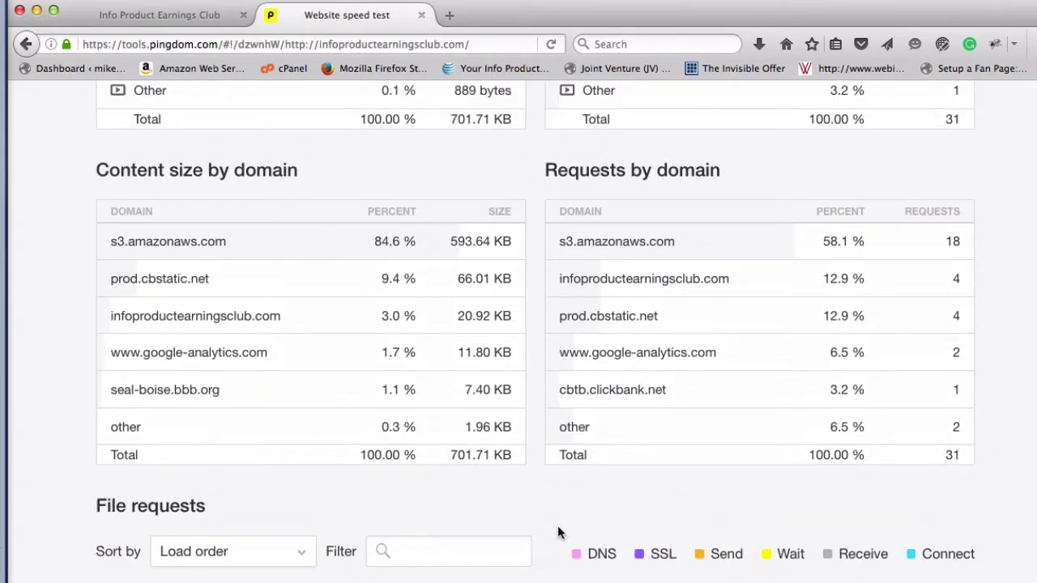
{"action": "scroll", "coordinate": [557, 532], "scroll_direction": "up", "scroll_amount": 5}
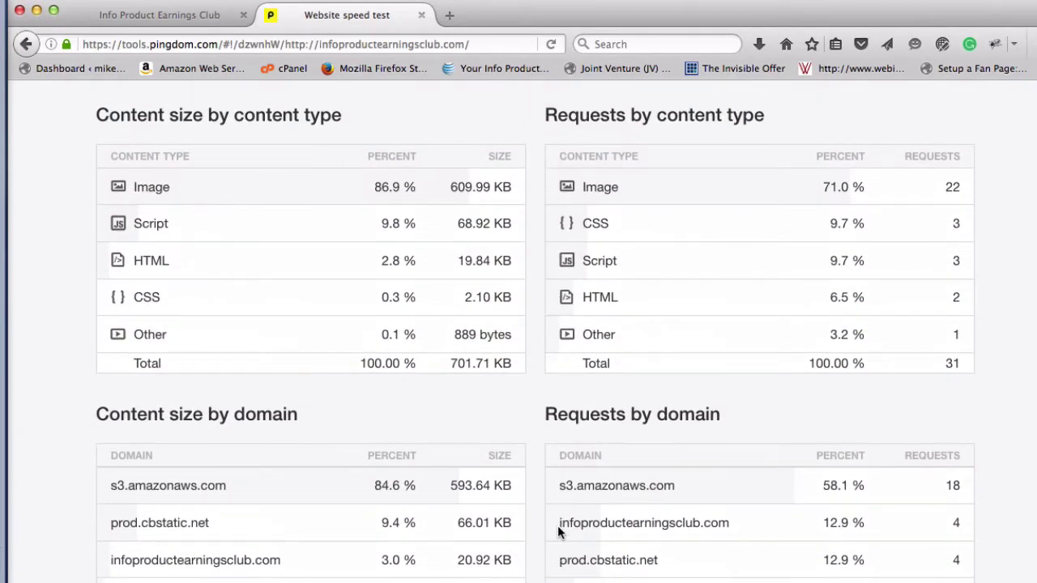
{"action": "key", "text": "super+plus"}
{"action": "key", "text": "super+plus"}
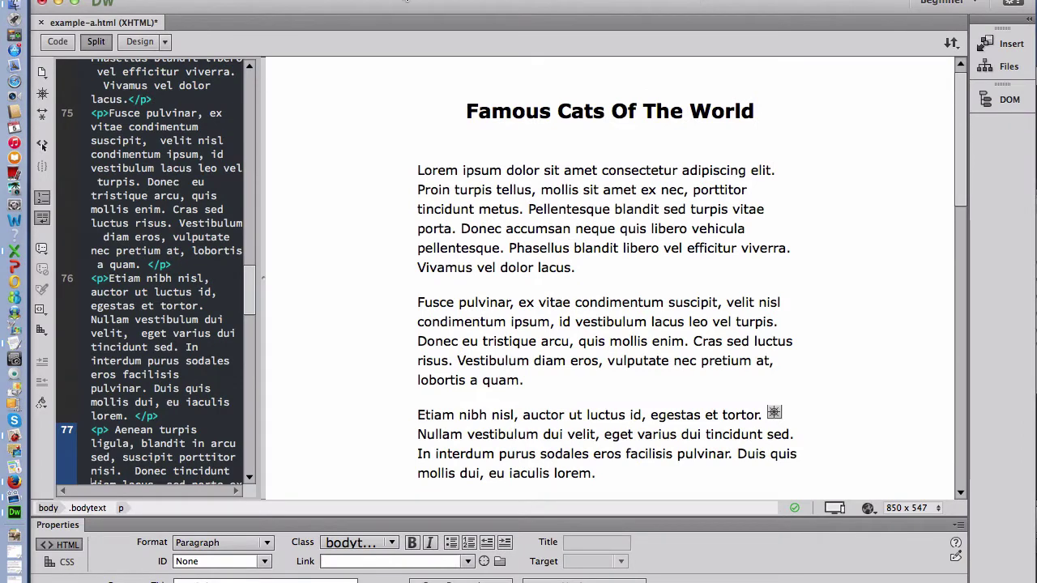
- Select and then deselect the Famous Cats Of The World heading and first paragraph text
{"action": "left_click_drag", "start_coordinate": [467, 110], "coordinate": [771, 101]}
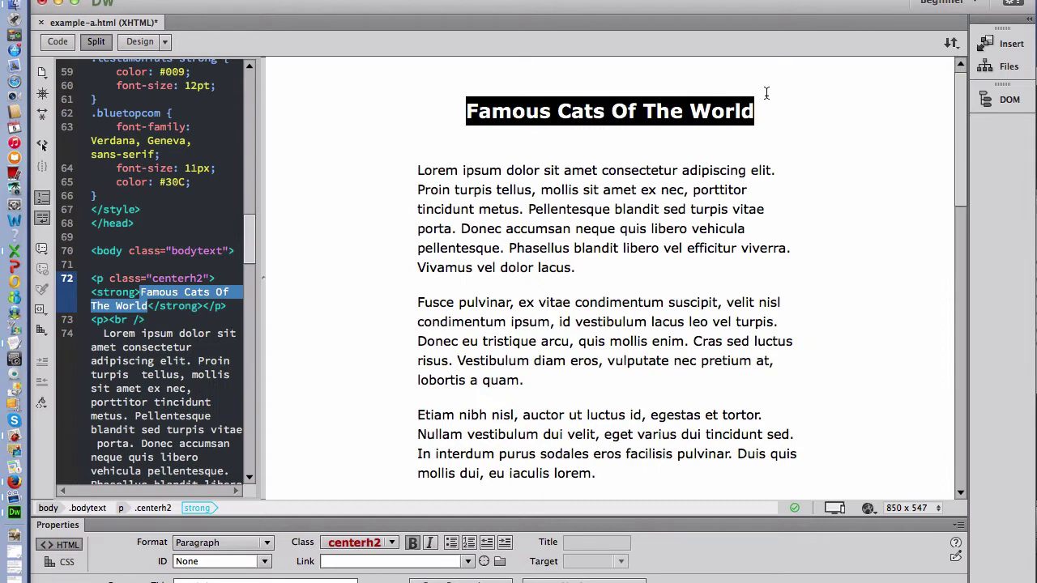
{"action": "left_click", "coordinate": [770, 107]}
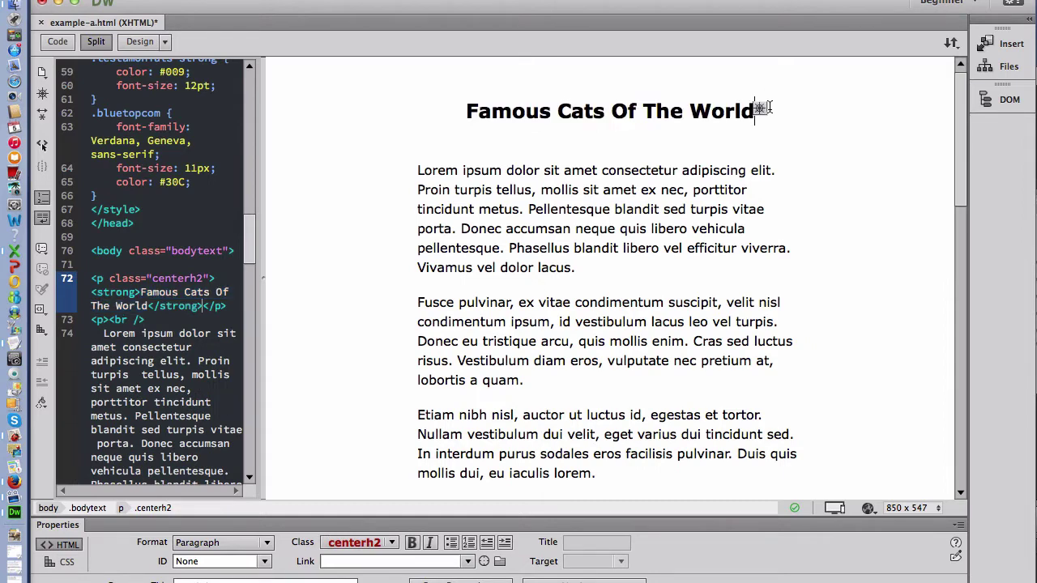
{"action": "left_click", "coordinate": [418, 170]}
{"action": "left_click_drag", "start_coordinate": [418, 170], "coordinate": [656, 13]}
{"action": "left_click", "coordinate": [613, 115]}
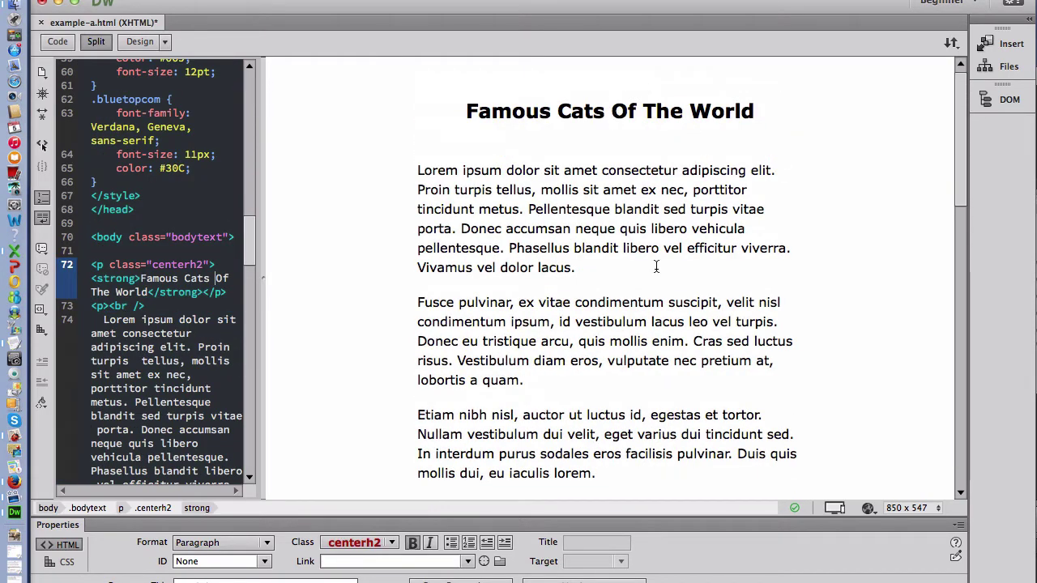
- Break the paragraph before 'Pellentesque' and add an empty paragraph after 'tincidunt metus.'
{"action": "left_click", "coordinate": [531, 212]}
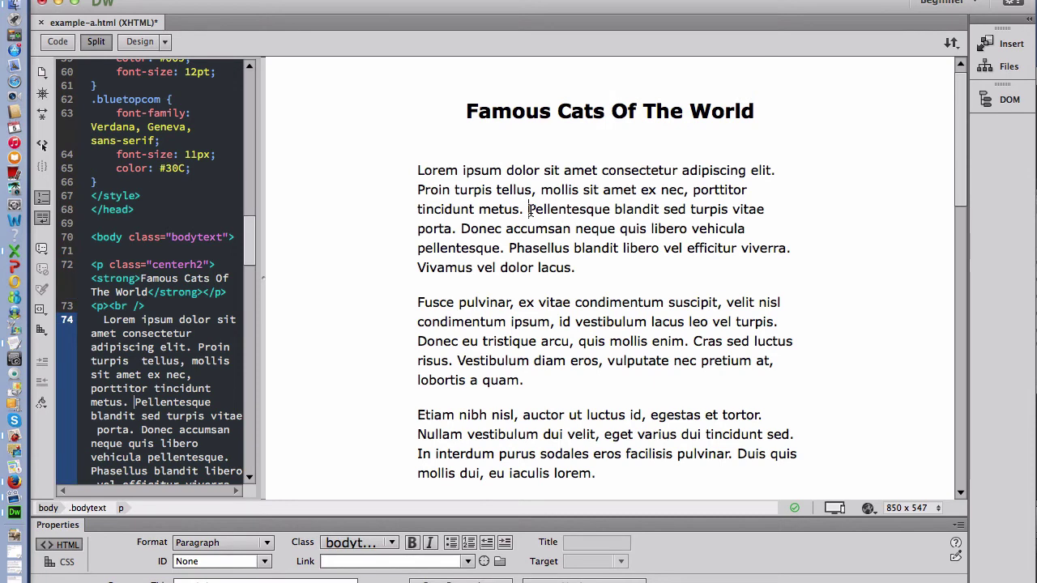
{"action": "key", "text": "Return"}
{"action": "left_click", "coordinate": [531, 212]}
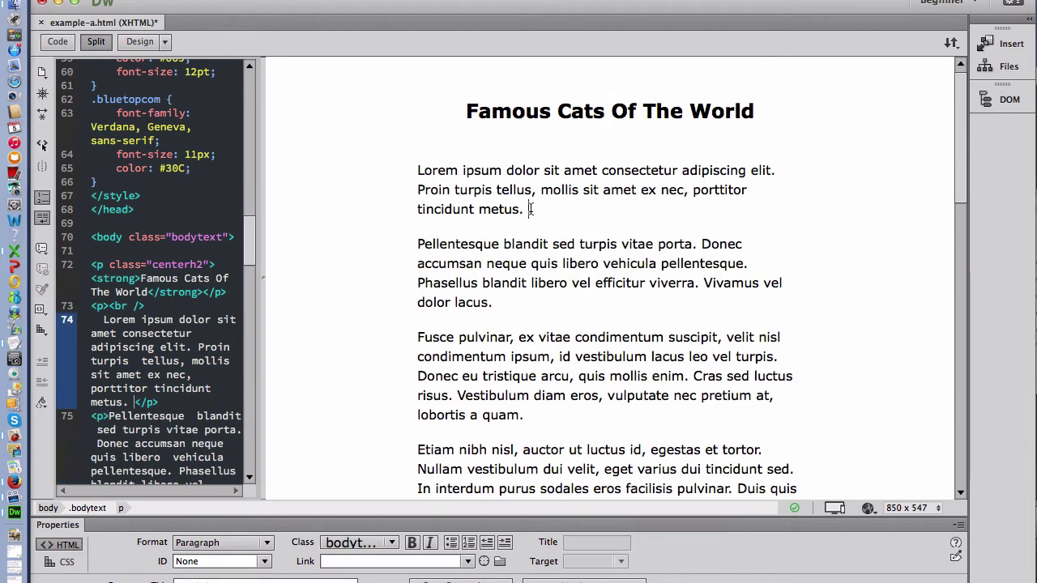
{"action": "key", "text": "Return"}
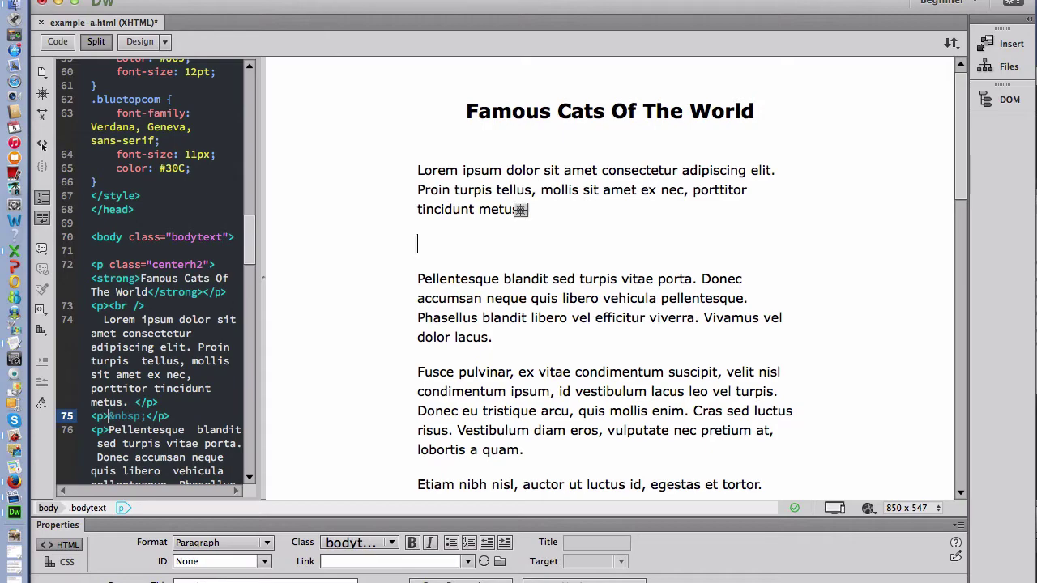
{"action": "left_click", "coordinate": [279, 0]}
- Insert cat1.jpg as an image and switch to Design view
{"action": "left_click", "coordinate": [296, 9]}
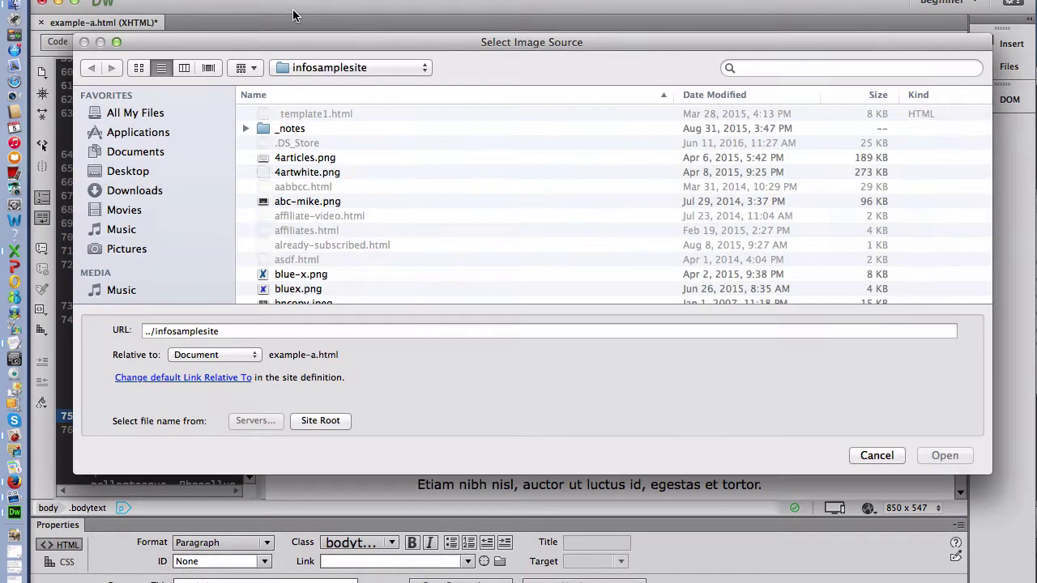
{"action": "scroll", "coordinate": [289, 189], "scroll_direction": "down", "scroll_amount": 5}
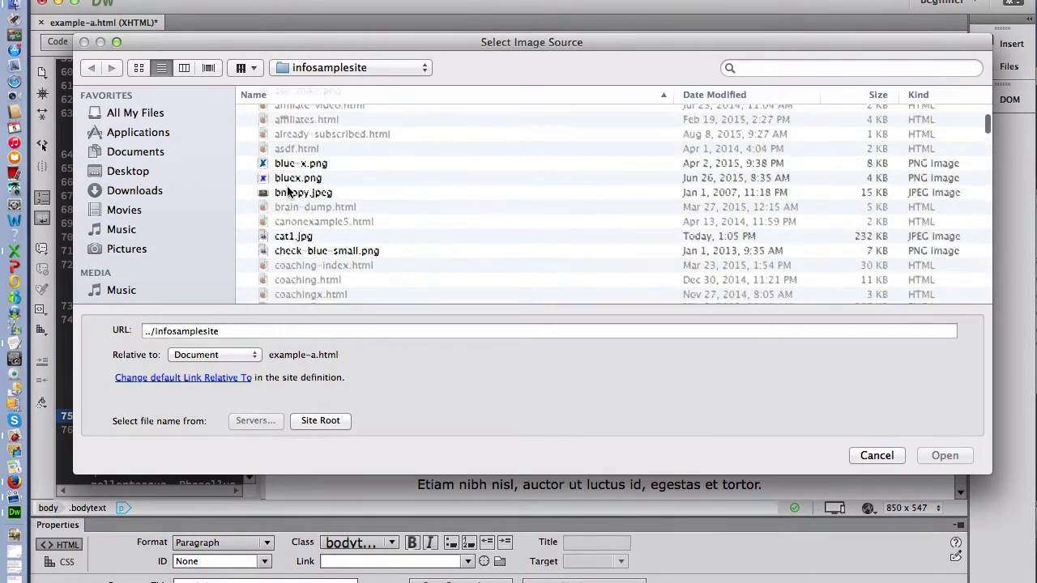
{"action": "scroll", "coordinate": [276, 195], "scroll_direction": "down", "scroll_amount": 2}
{"action": "double_click", "coordinate": [264, 198]}
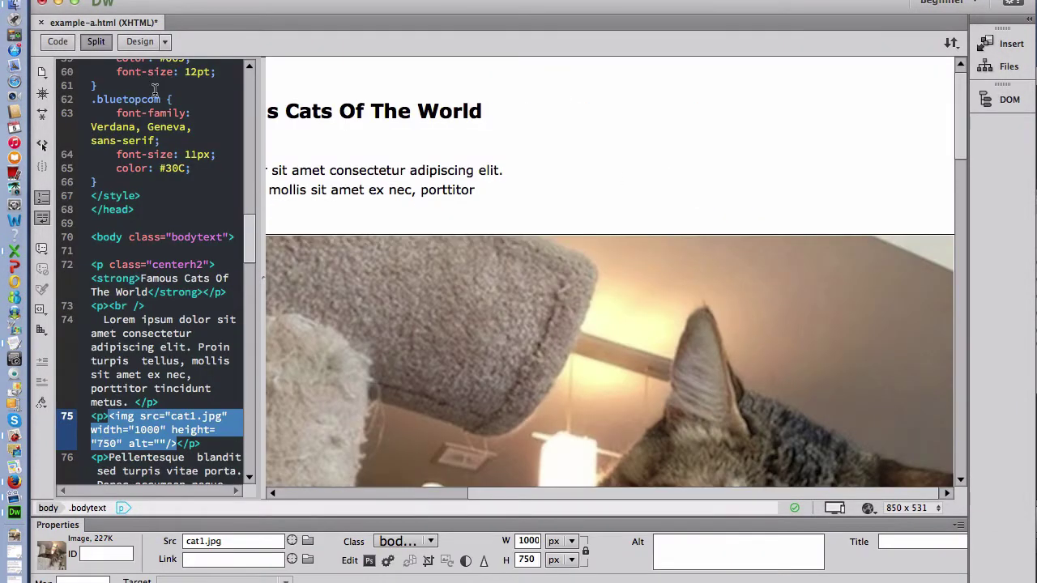
{"action": "left_click", "coordinate": [141, 42]}
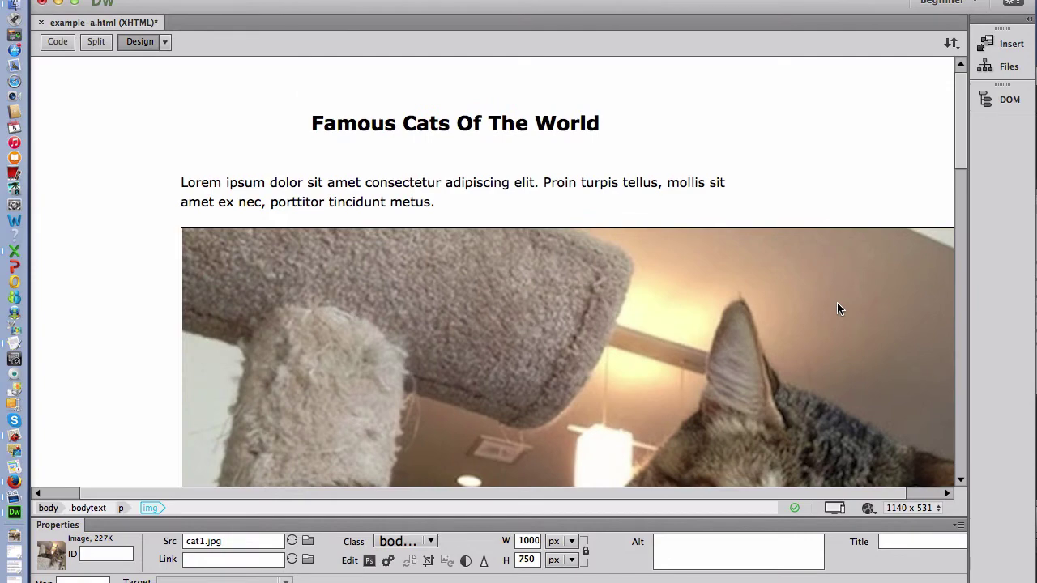
{"action": "scroll", "coordinate": [838, 304], "scroll_direction": "down", "scroll_amount": 3}
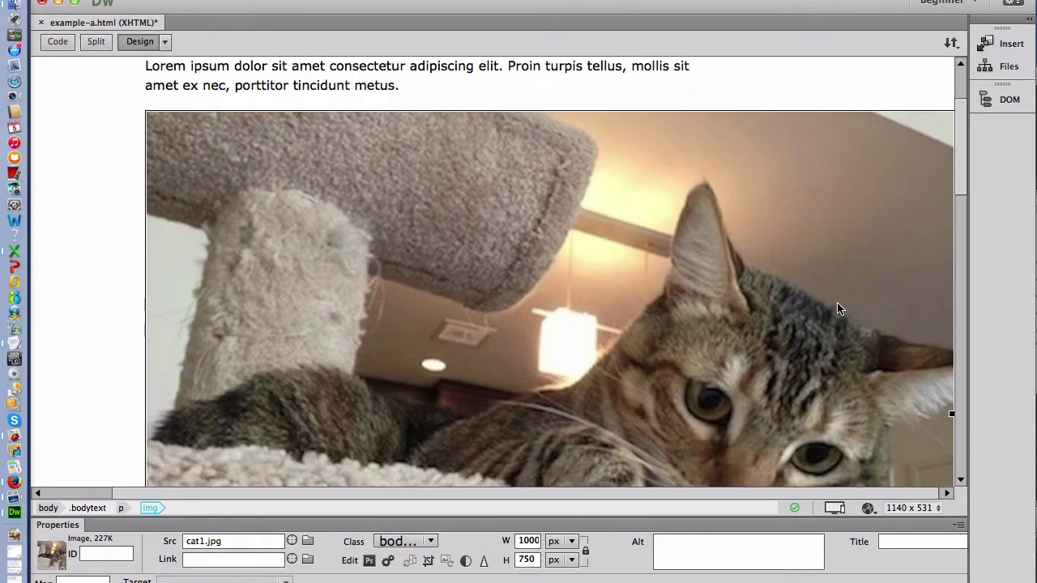
{"action": "scroll", "coordinate": [837, 302], "scroll_direction": "up", "scroll_amount": 3}
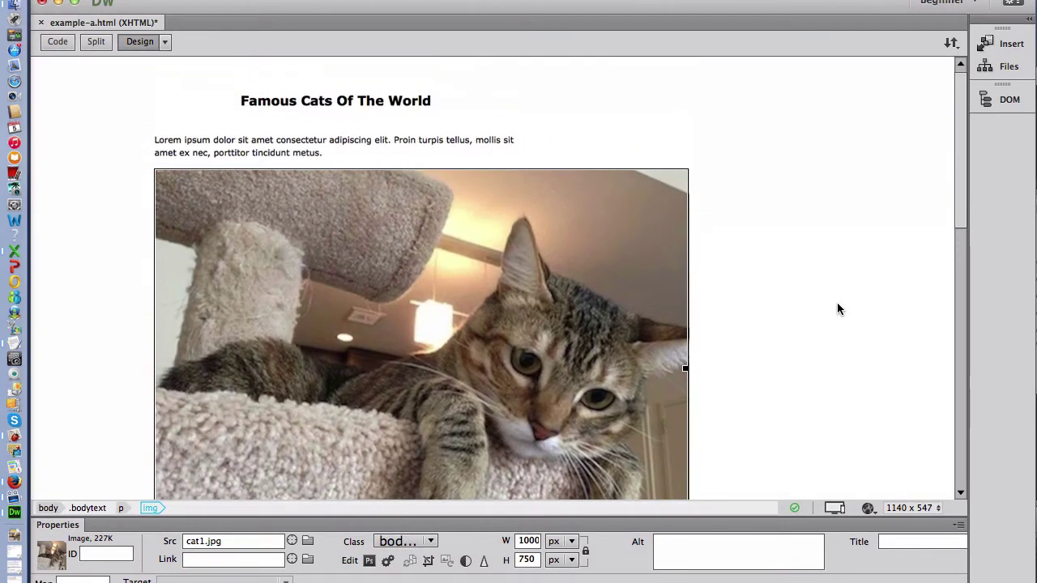
- Drag the cat photo's corner handle to shrink it to 589 × 441 px
{"action": "scroll", "coordinate": [837, 302], "scroll_direction": "down", "scroll_amount": 7}
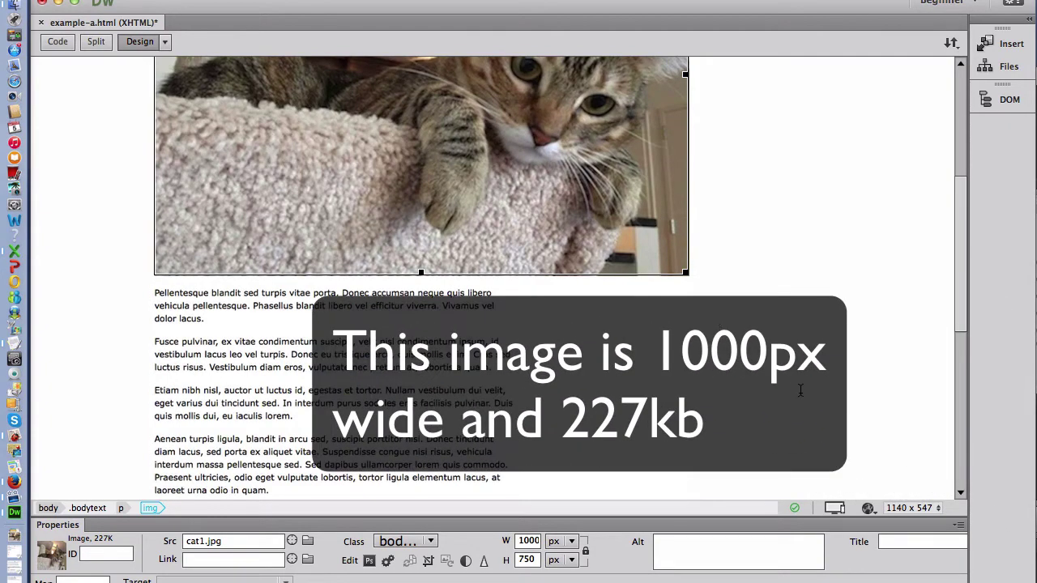
{"action": "scroll", "coordinate": [801, 392], "scroll_direction": "up", "scroll_amount": 5}
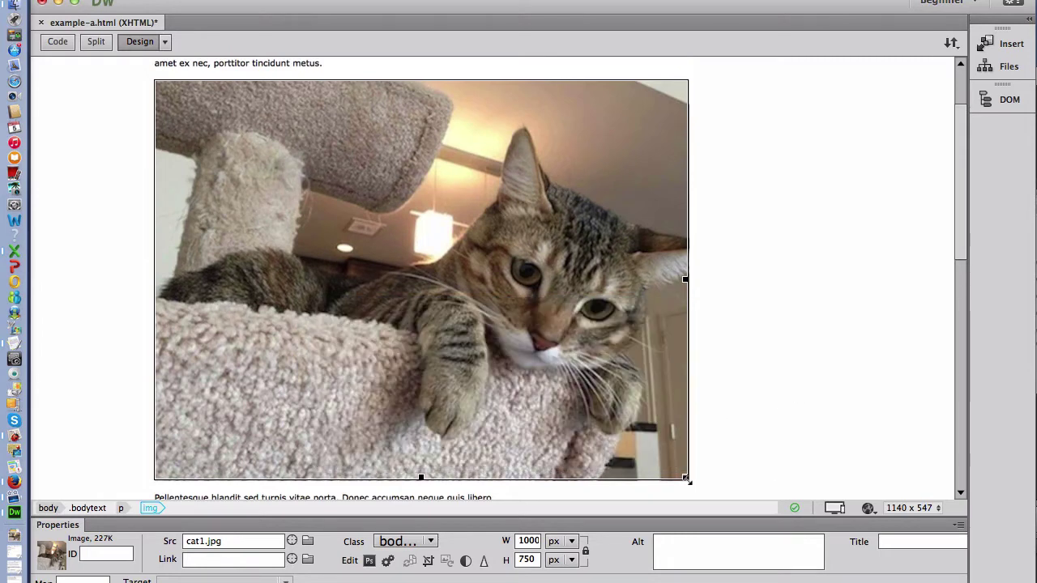
{"action": "left_click_drag", "start_coordinate": [686, 480], "coordinate": [468, 323]}
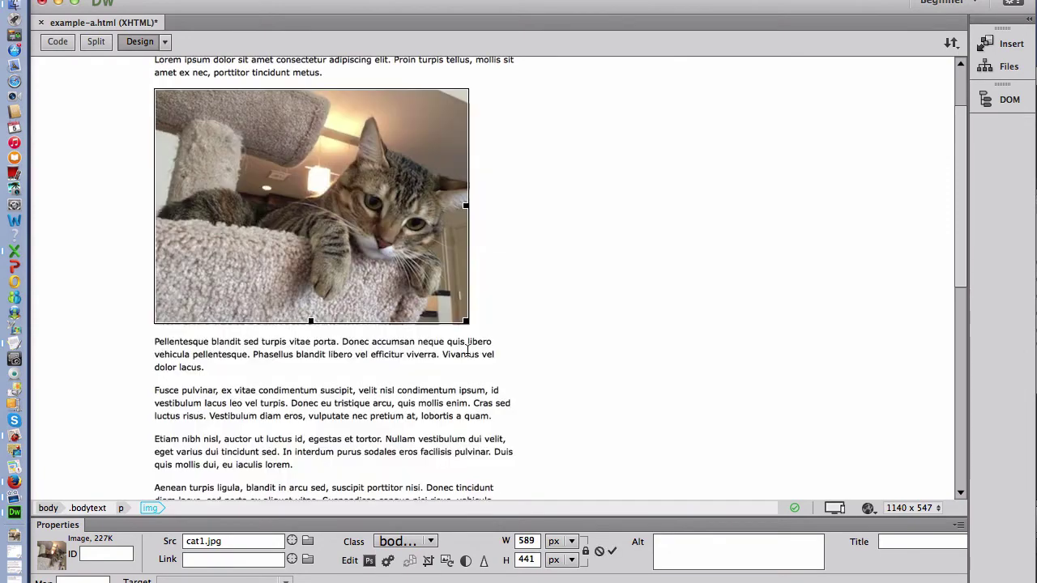
{"action": "left_click", "coordinate": [765, 314]}
{"action": "scroll", "coordinate": [766, 314], "scroll_direction": "up", "scroll_amount": 2}
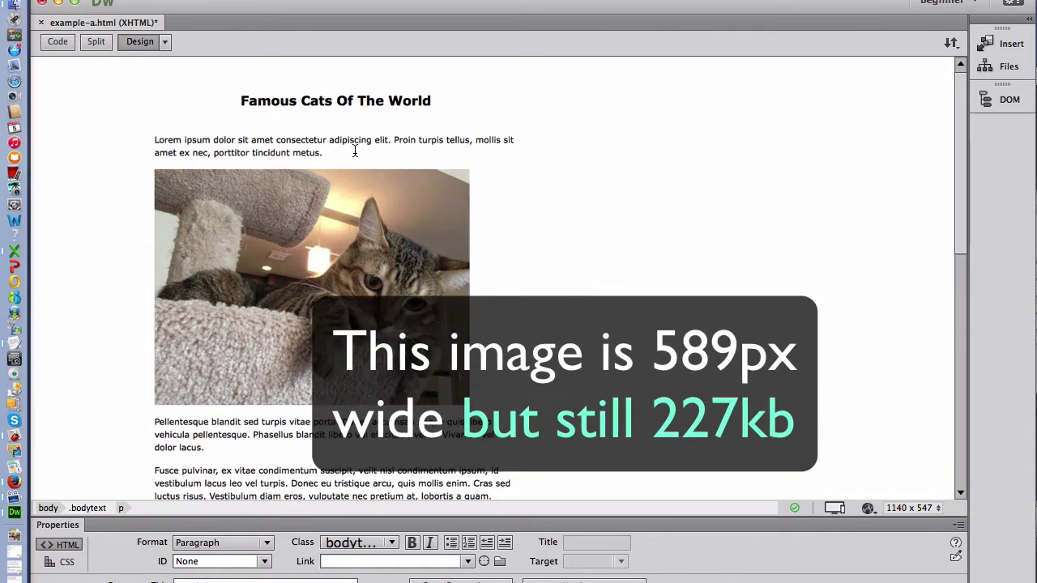
- Confirm the 589 px width in Properties and move the Dreamweaver window to the right
{"action": "left_click", "coordinate": [353, 380]}
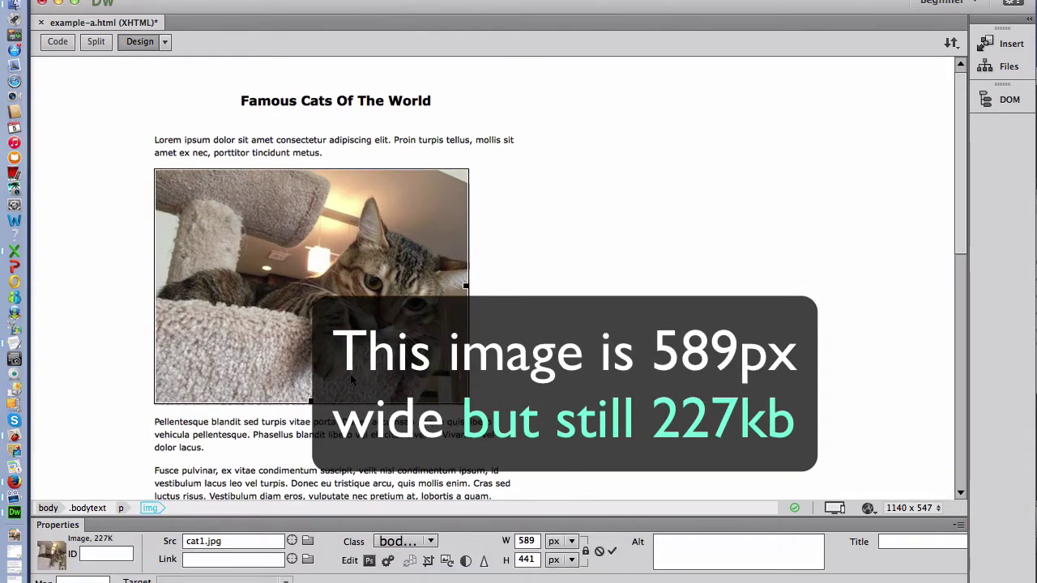
{"action": "left_click", "coordinate": [533, 547]}
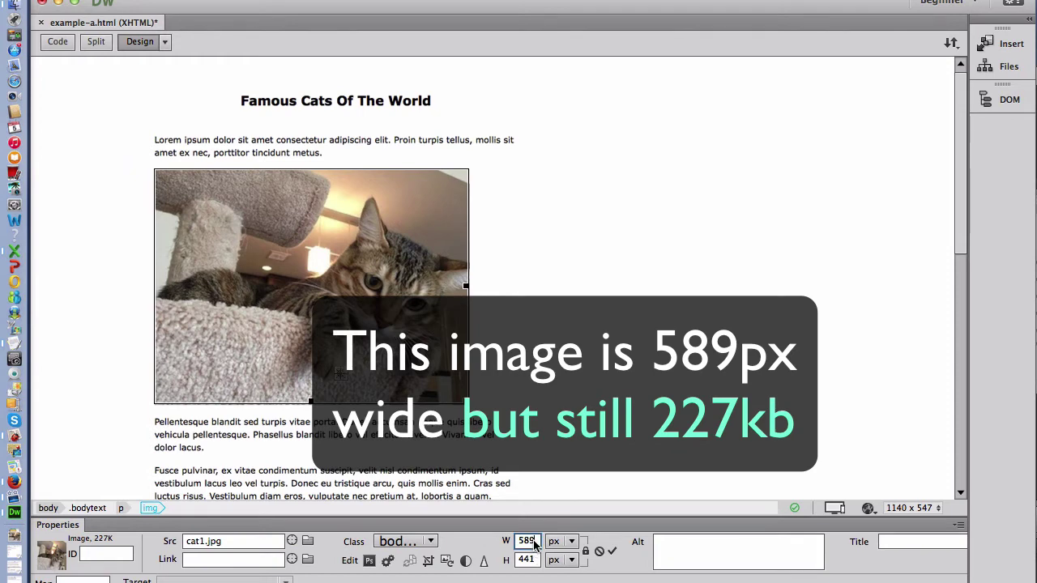
{"action": "left_click", "coordinate": [492, 270]}
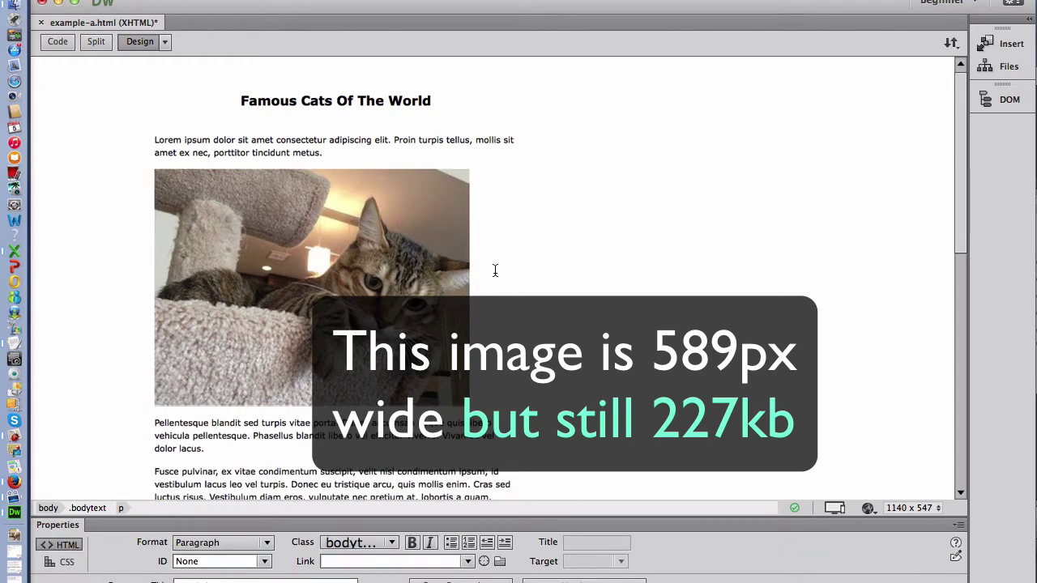
{"action": "left_click_drag", "start_coordinate": [184, 3], "coordinate": [936, 100]}
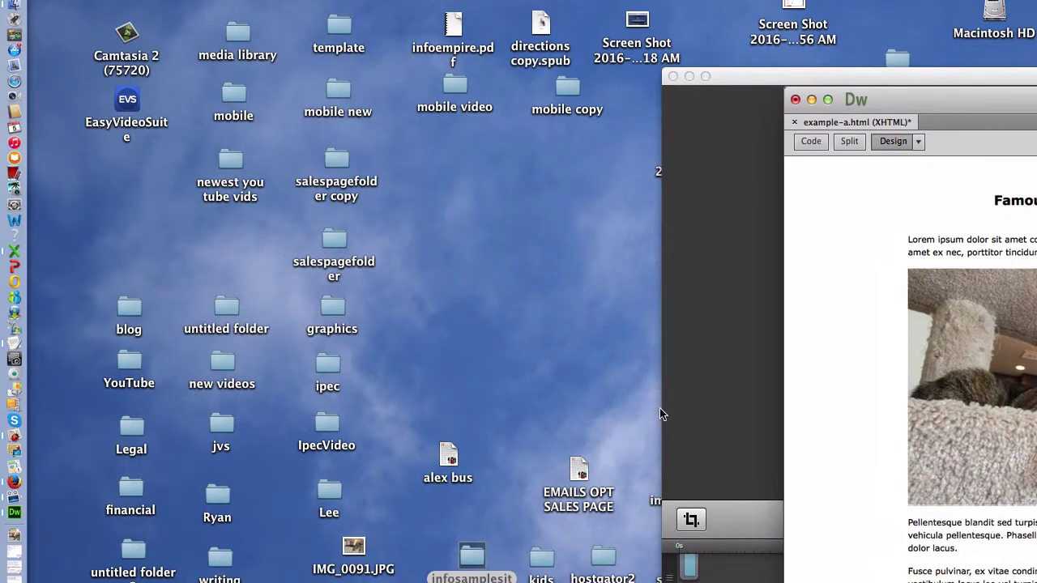
- Open cat1.jpg from infosamplesite in Preview and resize it to 600 px wide, proportionally
{"action": "double_click", "coordinate": [471, 555]}
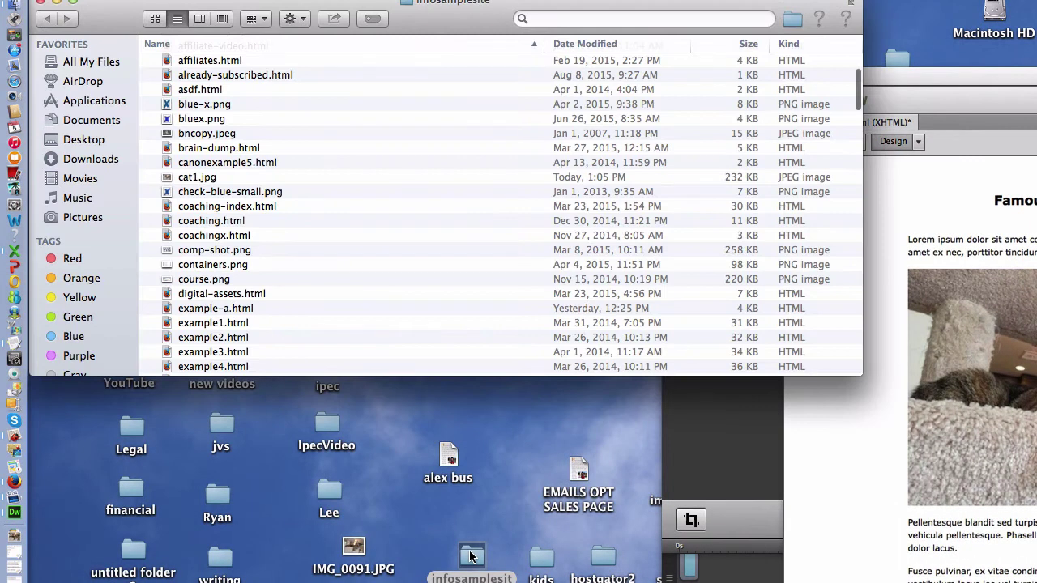
{"action": "double_click", "coordinate": [166, 177]}
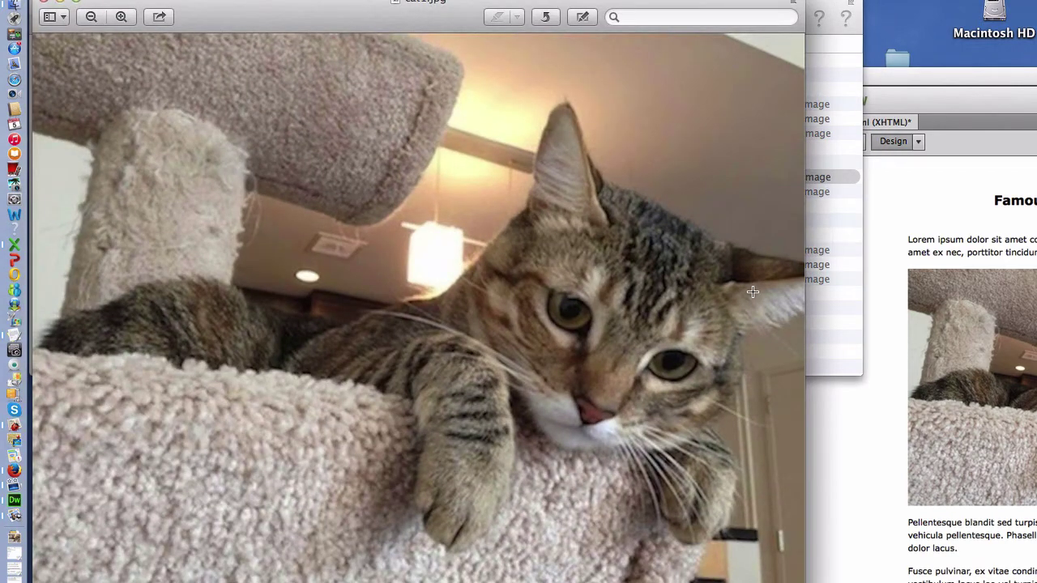
{"action": "left_click", "coordinate": [259, 0]}
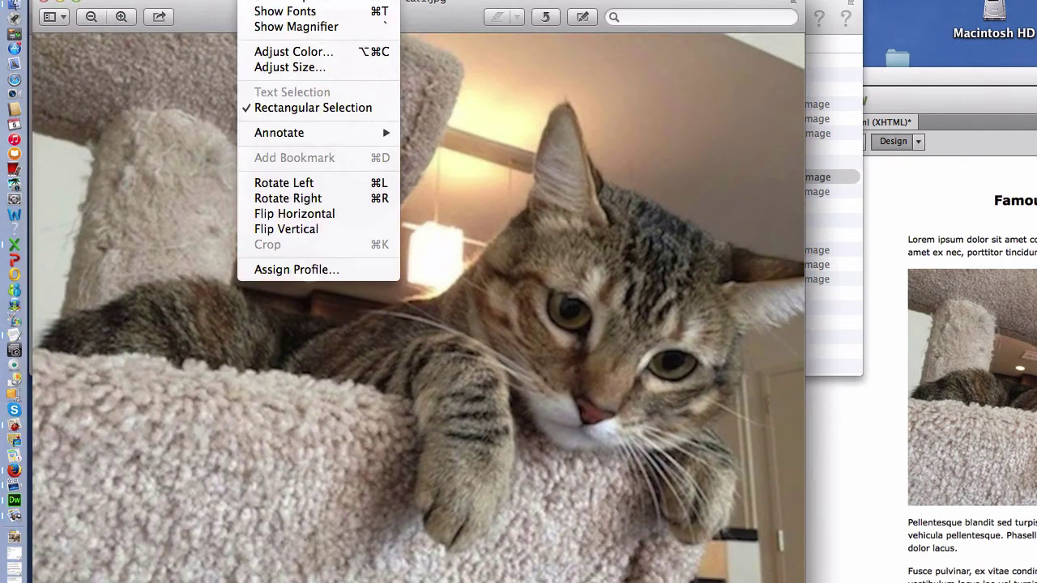
{"action": "left_click", "coordinate": [280, 68]}
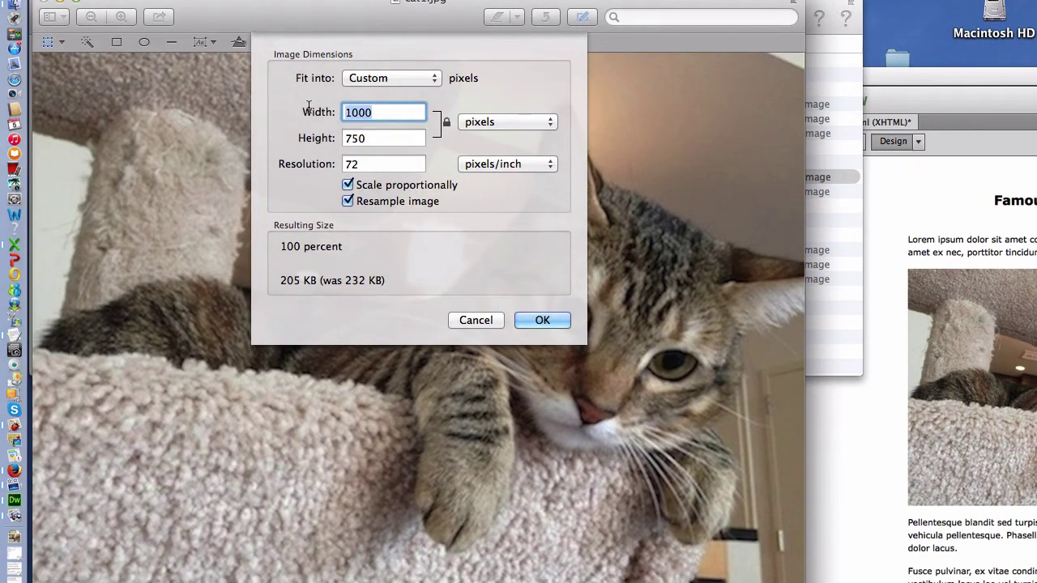
{"action": "type", "text": "600"}
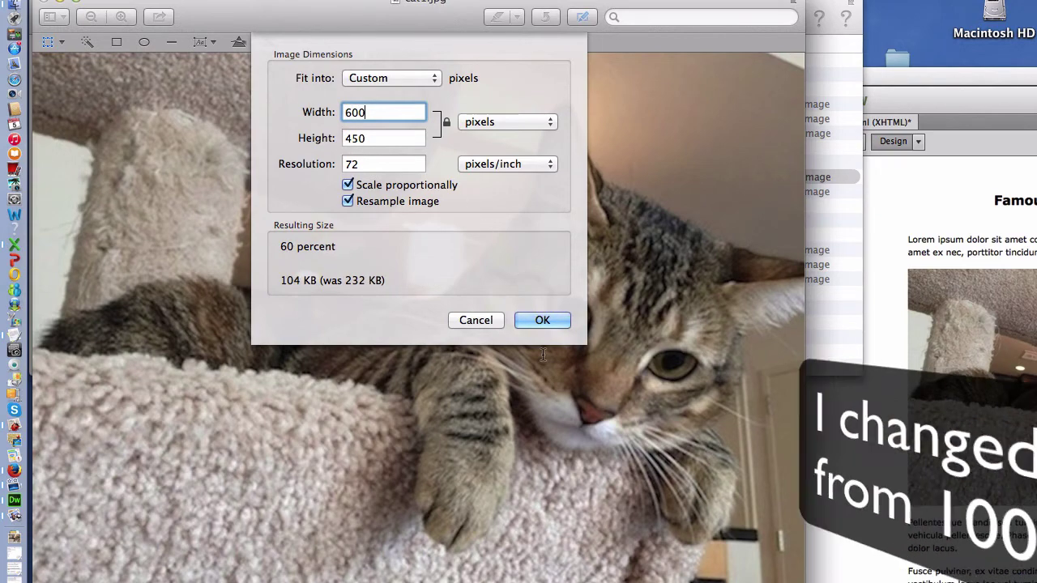
{"action": "left_click", "coordinate": [542, 321]}
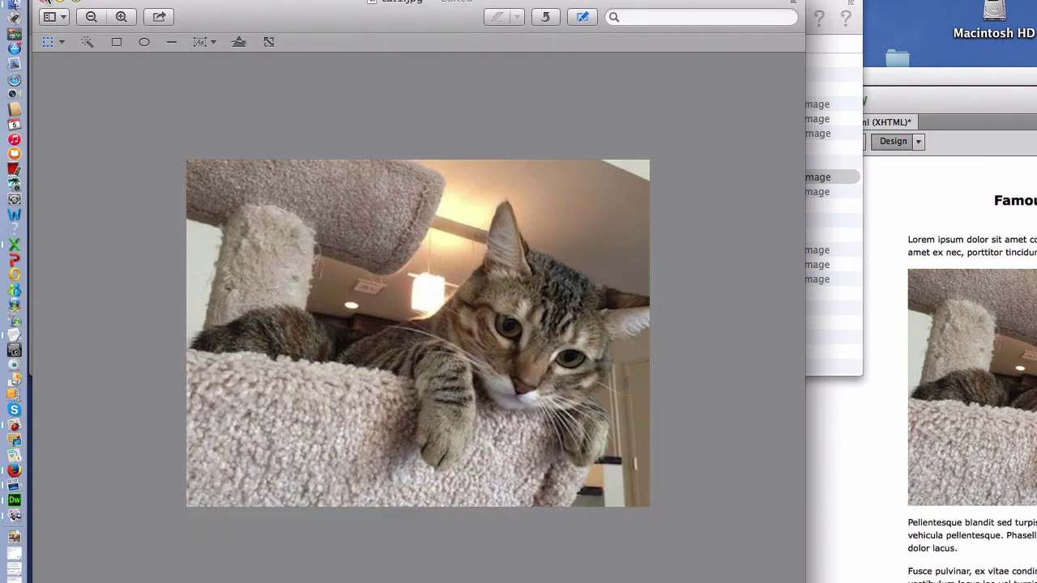
- Close Preview, confirm cat1.jpg is now 119 KB, and return to Dreamweaver
{"action": "left_click", "coordinate": [45, 3]}
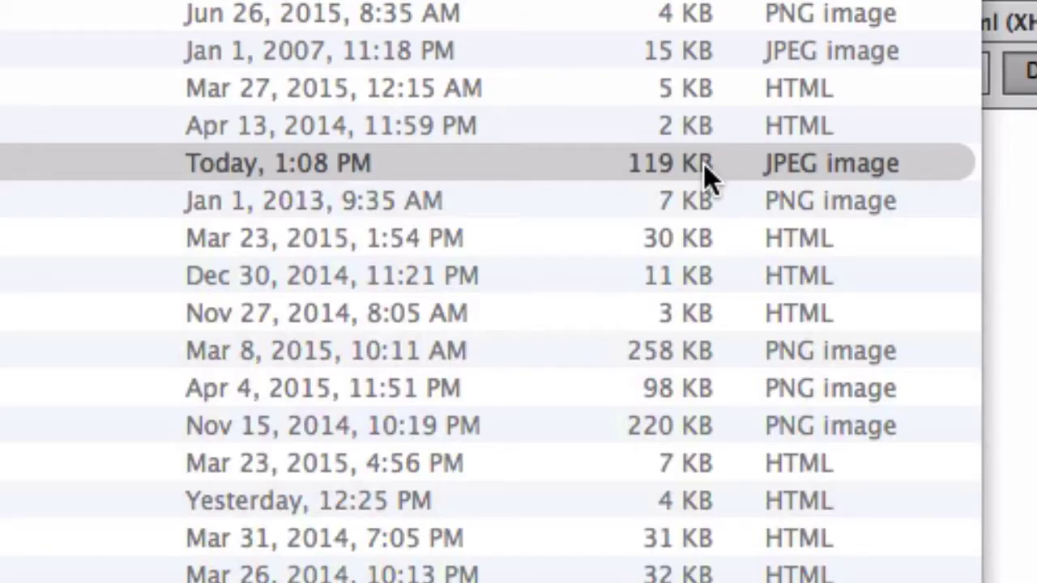
{"action": "left_click", "coordinate": [703, 165]}
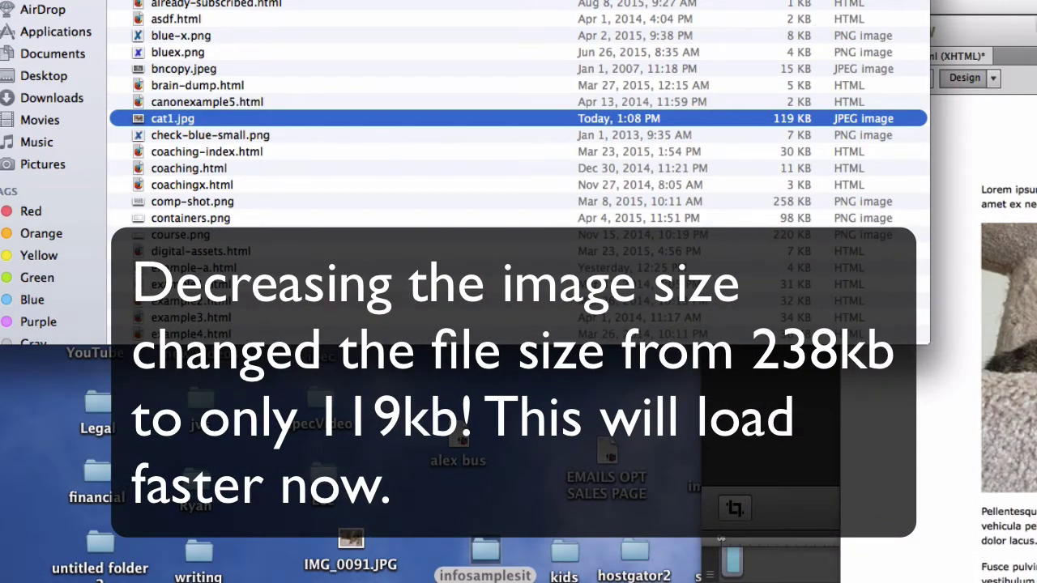
{"action": "left_click", "coordinate": [1003, 38]}
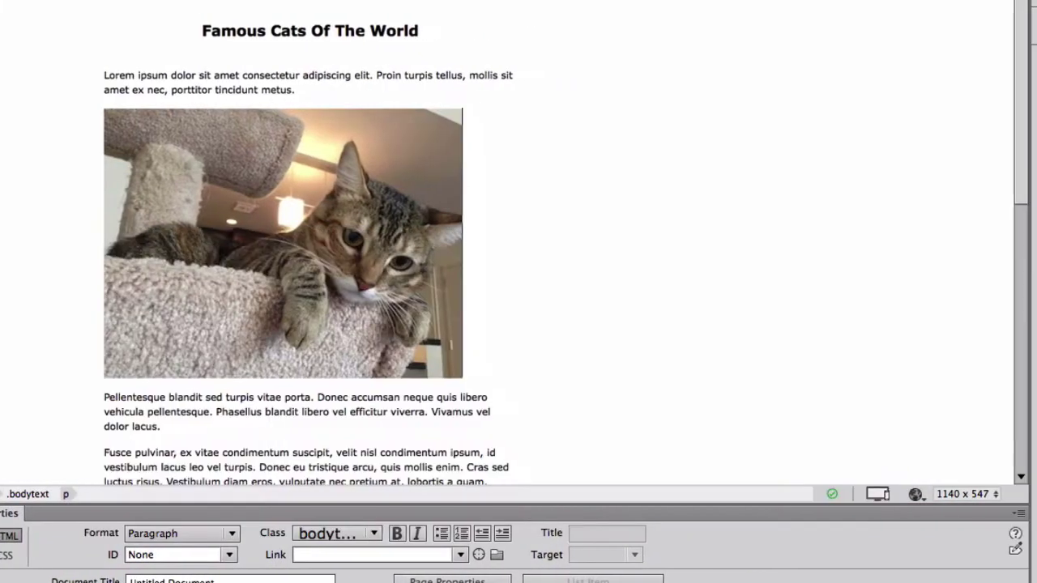
- Delete the old cat picture and insert the resized cat1.jpg in its place
{"action": "left_click", "coordinate": [1009, 371]}
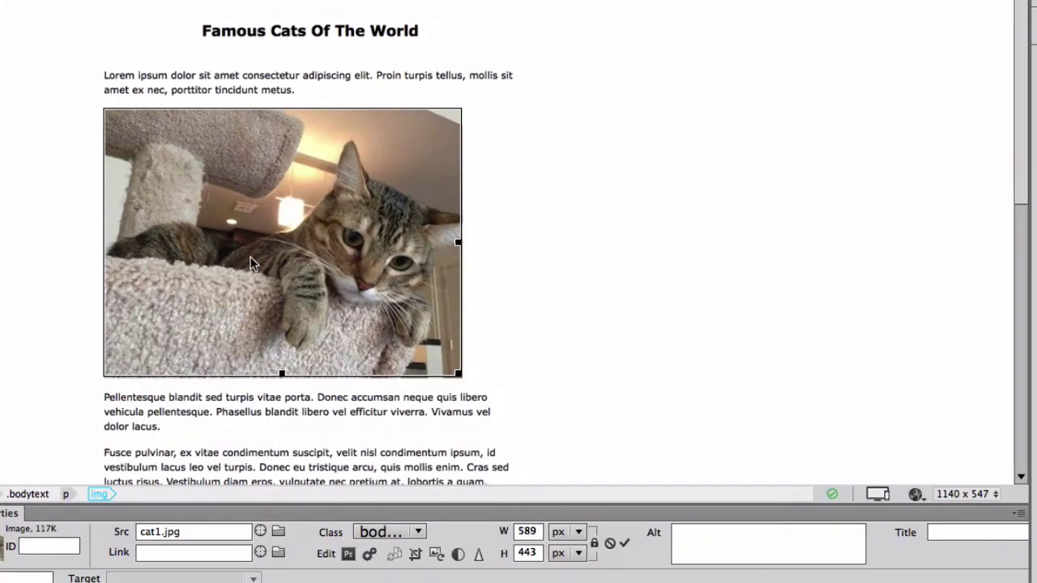
{"action": "key", "text": "BackSpace"}
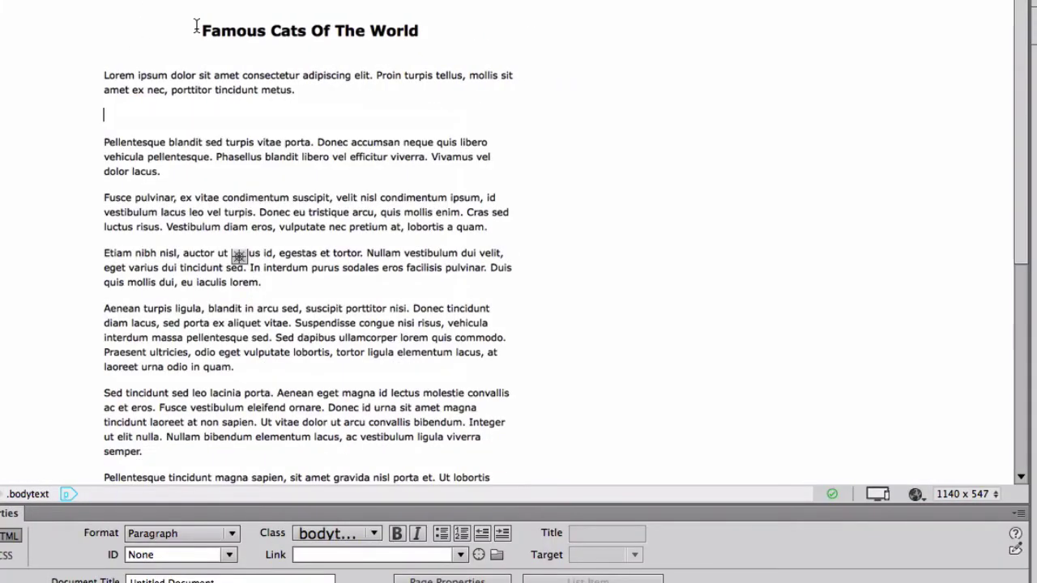
{"action": "left_click", "coordinate": [267, 1]}
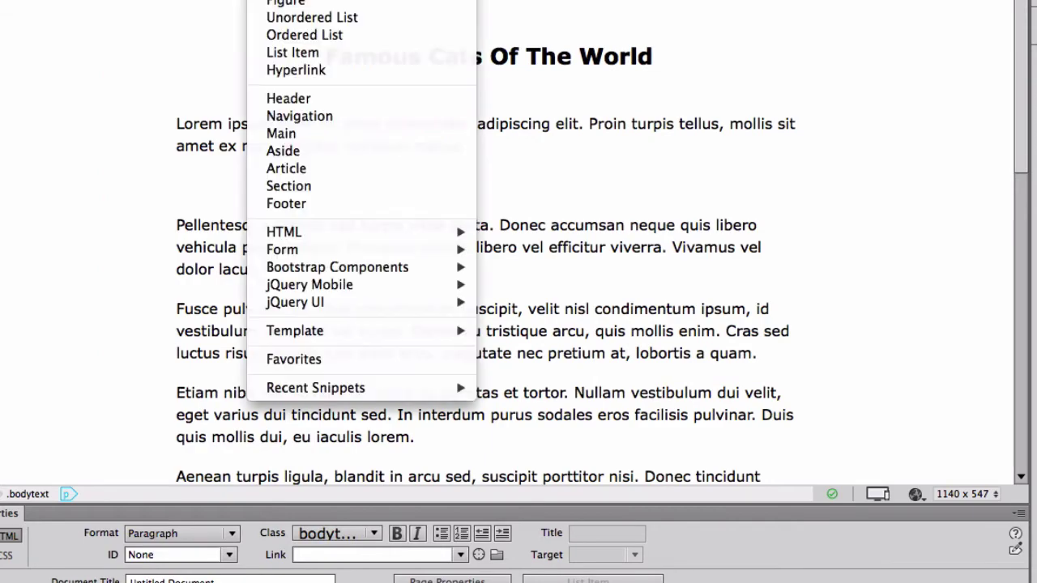
{"action": "left_click", "coordinate": [292, 0]}
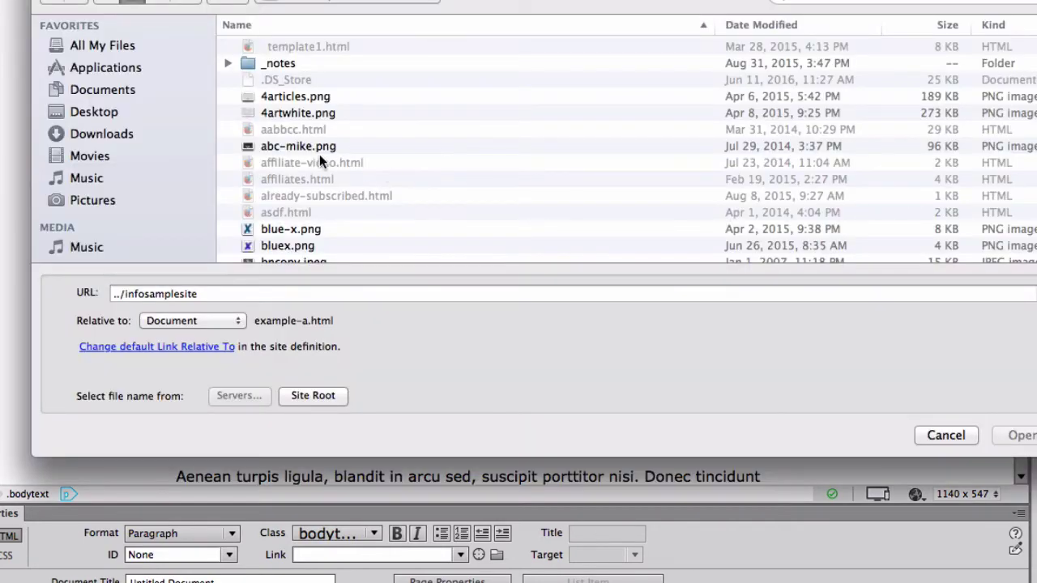
{"action": "scroll", "coordinate": [318, 192], "scroll_direction": "down", "scroll_amount": 5}
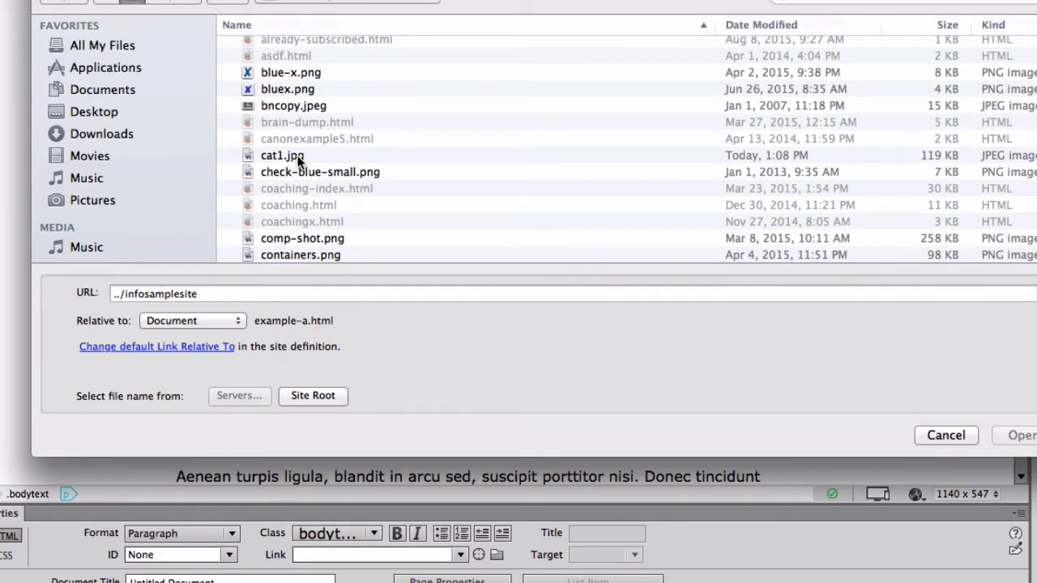
{"action": "double_click", "coordinate": [298, 160]}
{"action": "left_click", "coordinate": [918, 435]}
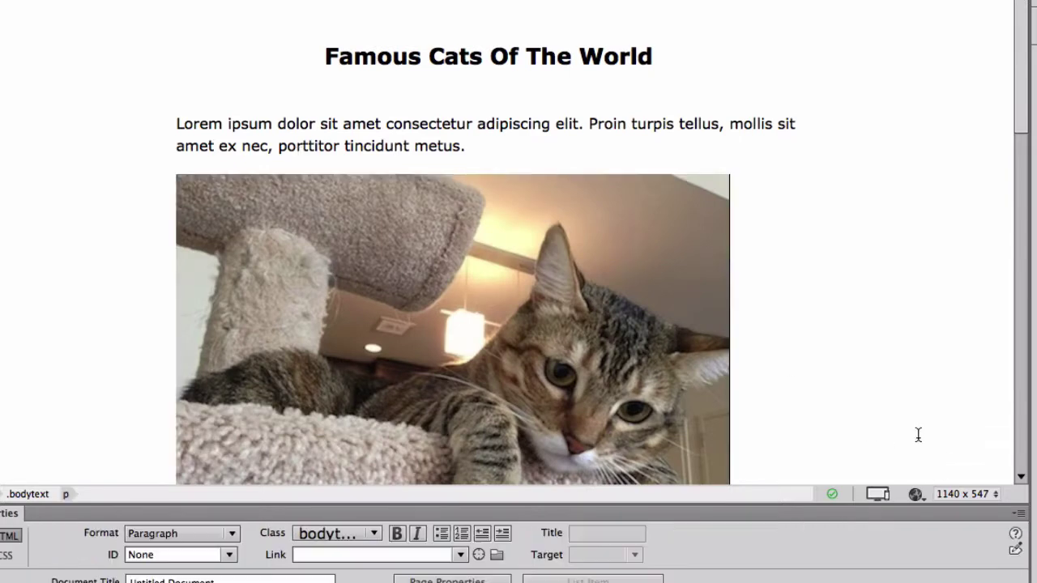
- Check that the new picture measures 600 × 450 px in Properties
{"action": "left_click", "coordinate": [660, 411]}
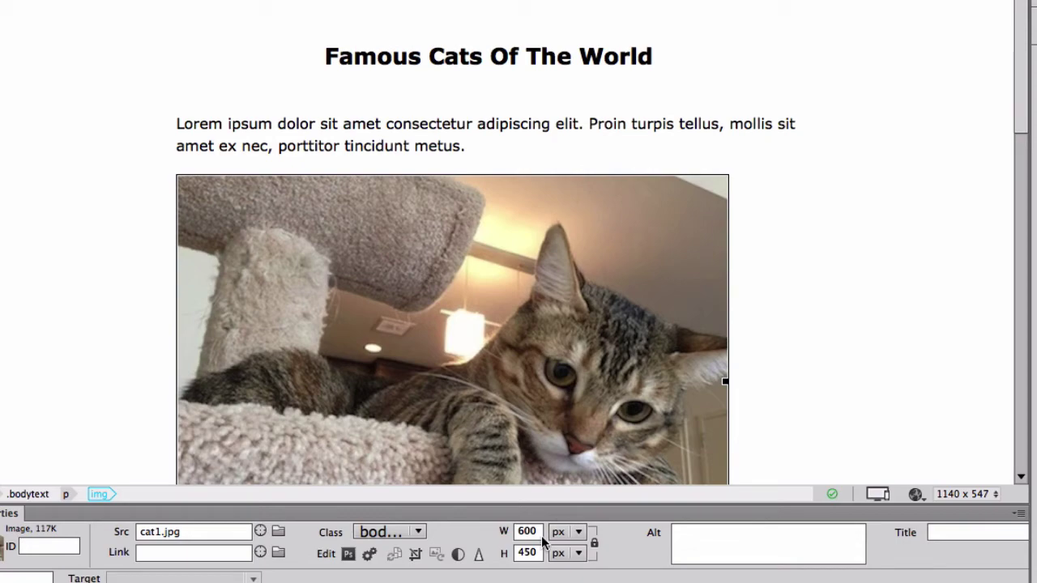
{"action": "left_click", "coordinate": [886, 298]}
{"action": "scroll", "coordinate": [887, 298], "scroll_direction": "down", "scroll_amount": 5}
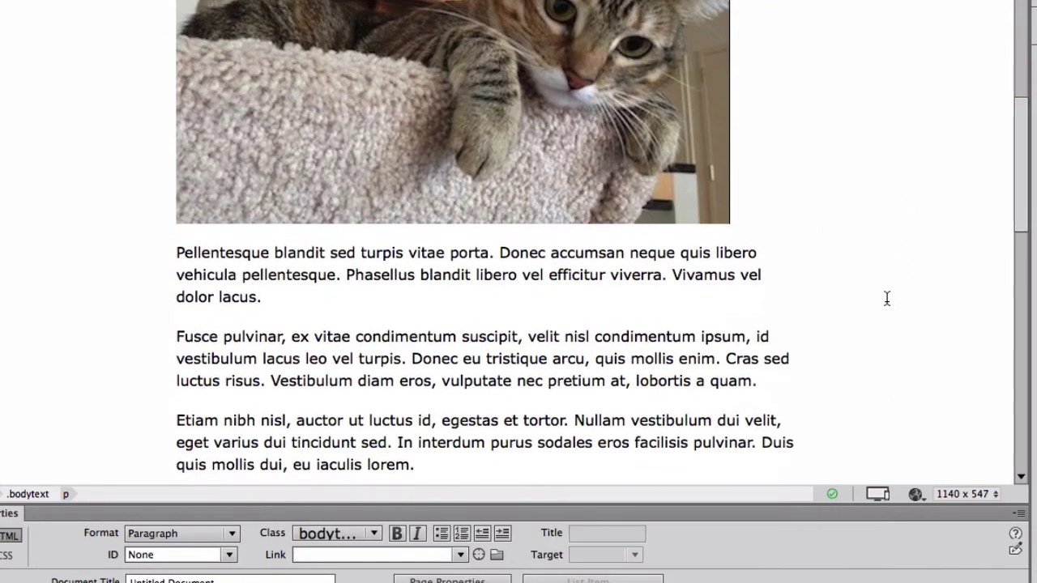
{"action": "scroll", "coordinate": [887, 299], "scroll_direction": "up", "scroll_amount": 2}
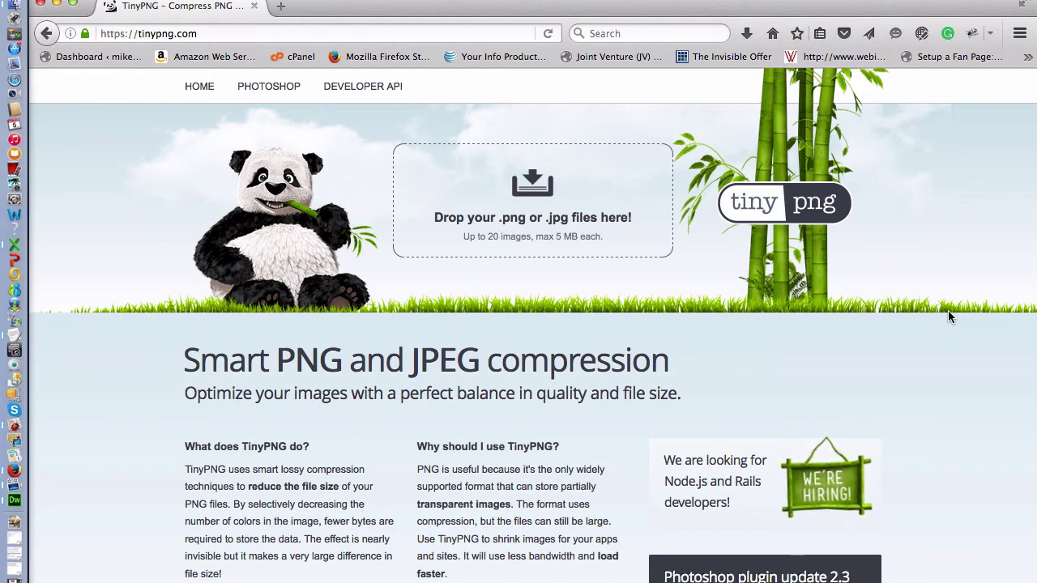
- Drag cat1.jpg from the infosamplesite folder into TinyPNG, shrinking it from 119.3 KB to 53.2 KB
{"action": "left_click_drag", "start_coordinate": [394, 10], "coordinate": [953, 16]}
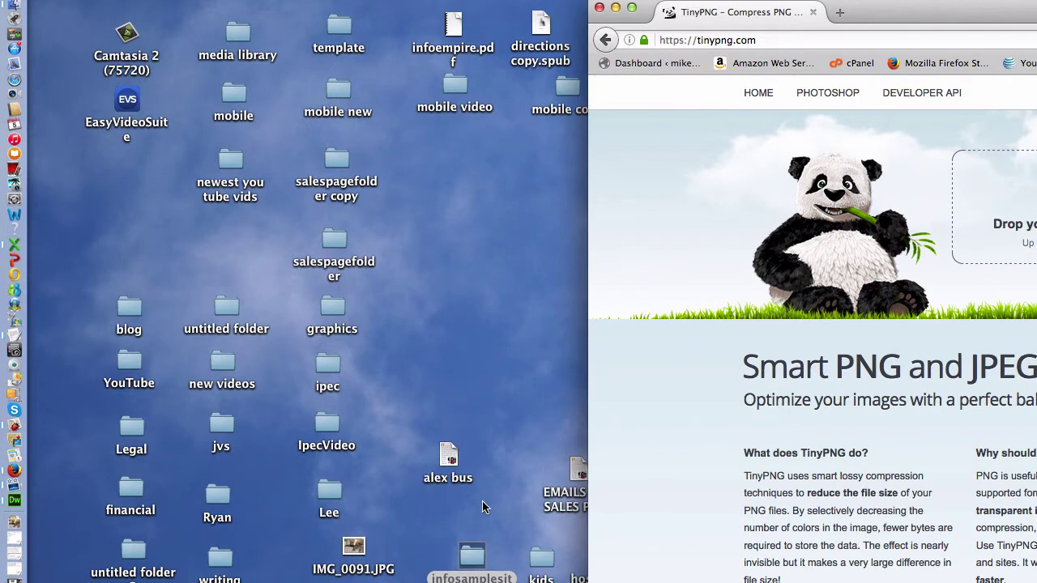
{"action": "double_click", "coordinate": [474, 558]}
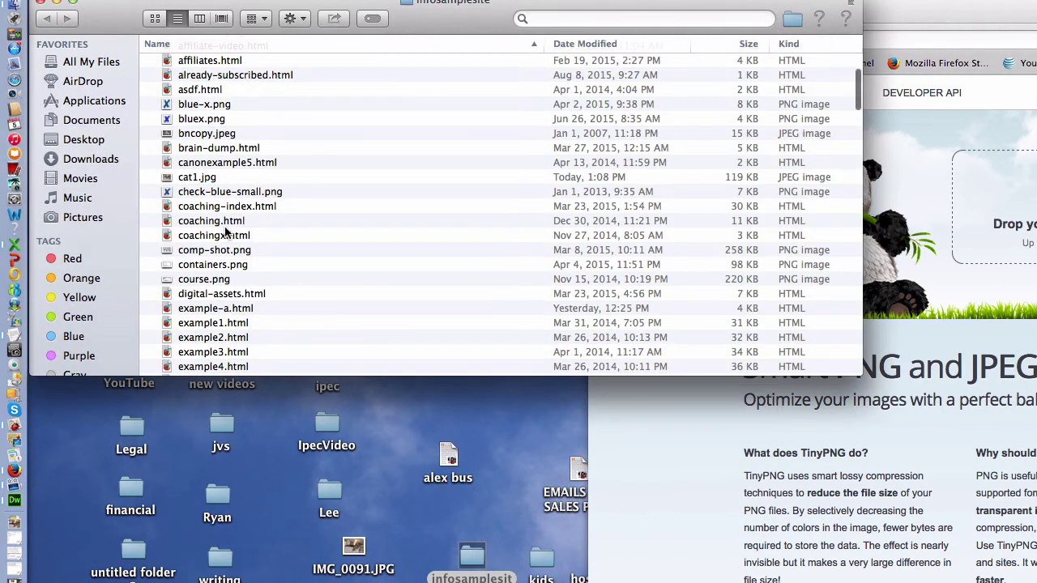
{"action": "left_click", "coordinate": [168, 179]}
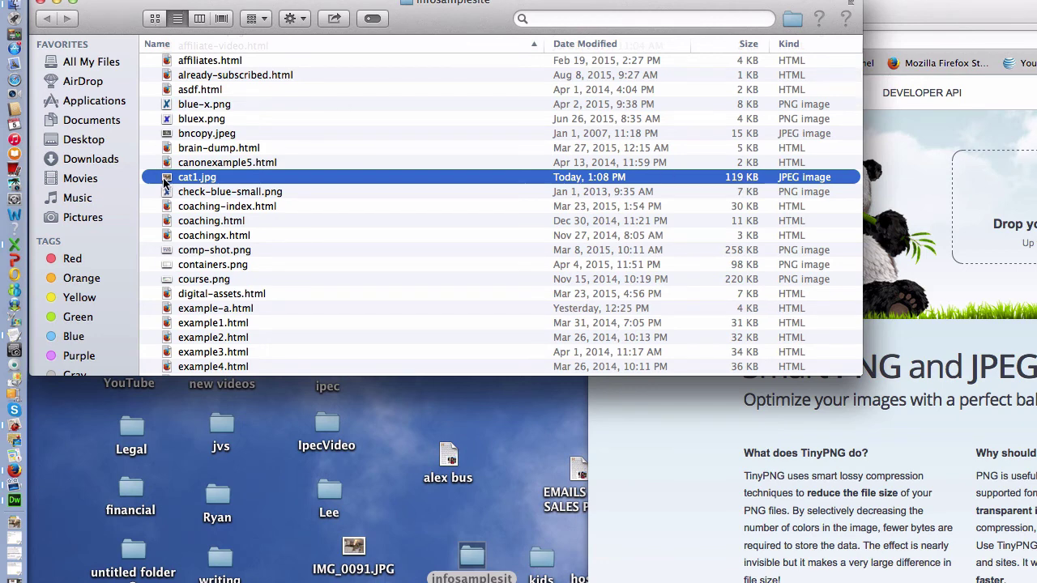
{"action": "left_click_drag", "start_coordinate": [166, 179], "coordinate": [984, 203]}
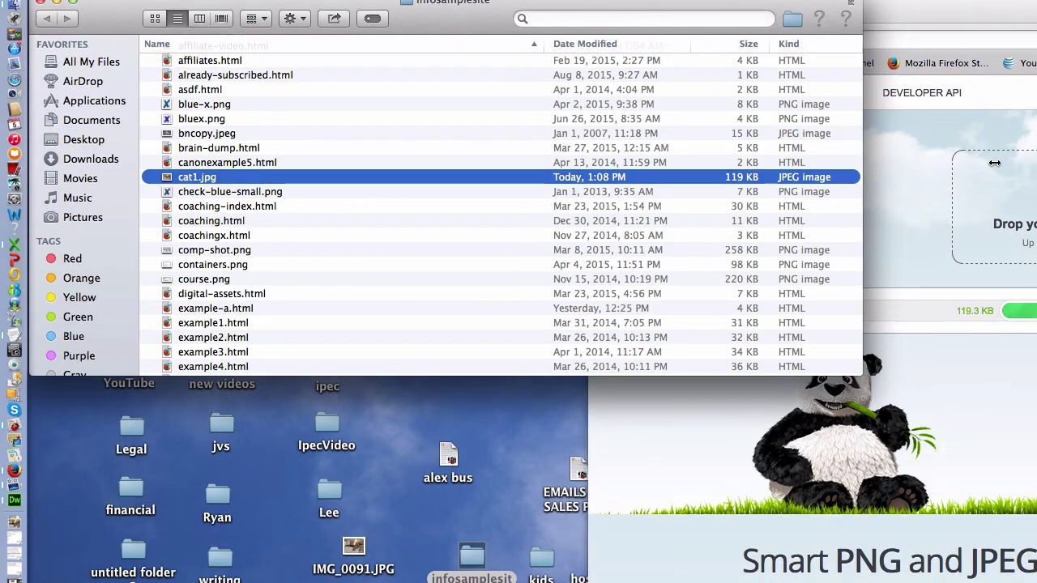
{"action": "left_click_drag", "start_coordinate": [996, 20], "coordinate": [377, 13]}
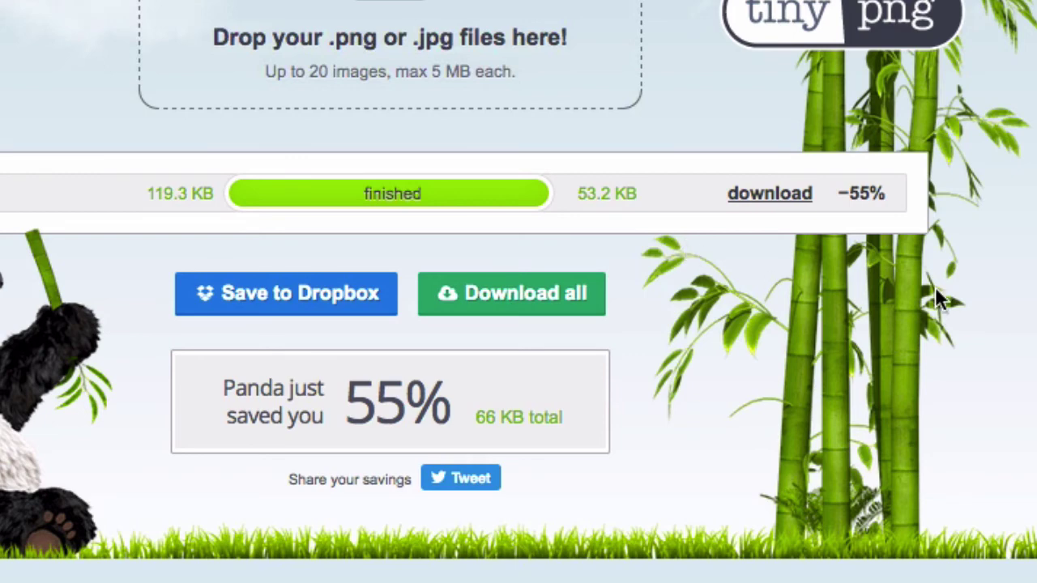
- Download the compressed 53.2 KB cat1.jpg from TinyPNG and save the file
{"action": "left_click", "coordinate": [772, 201]}
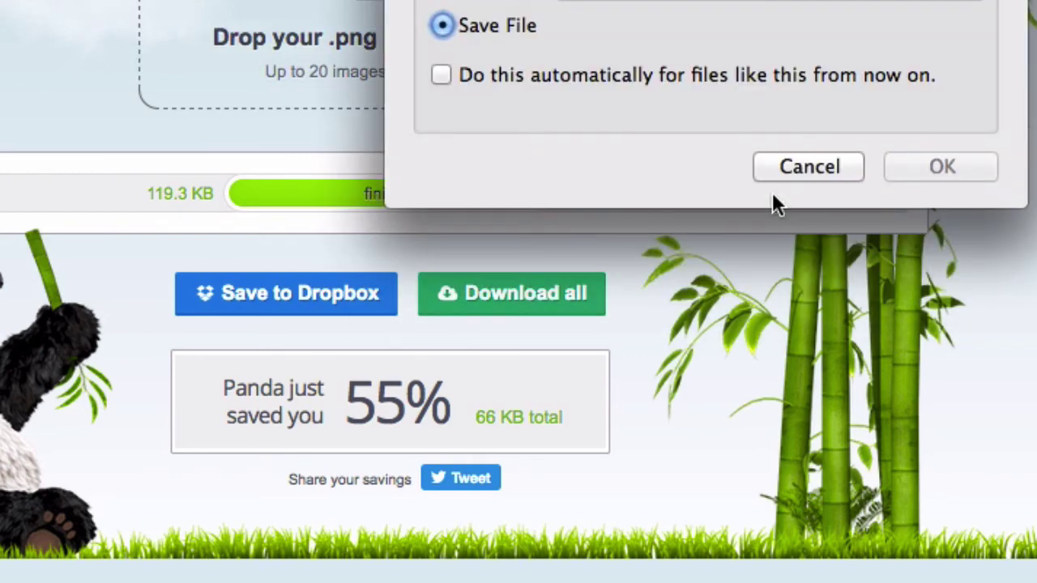
{"action": "left_click", "coordinate": [933, 167]}
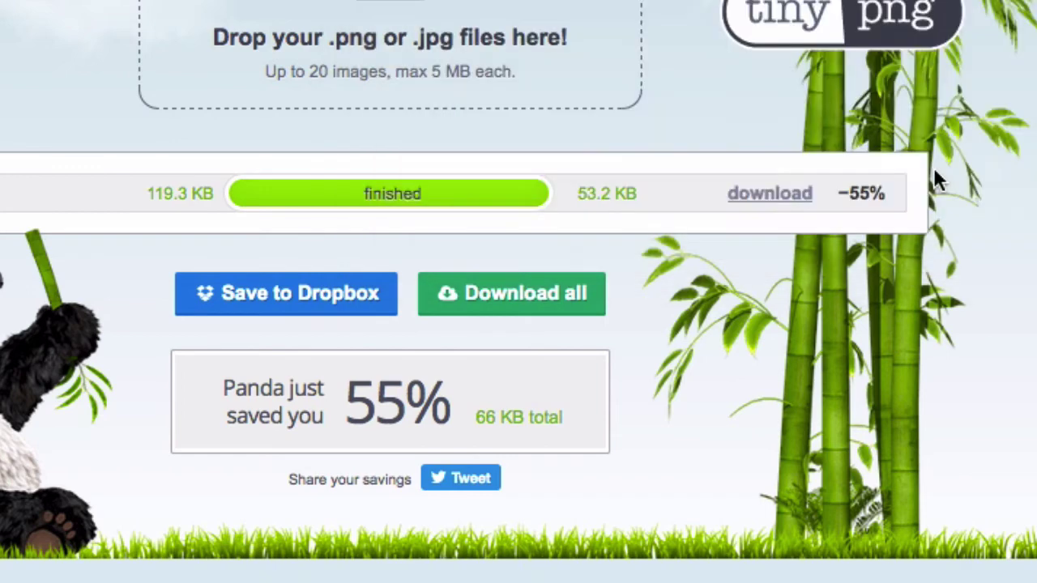